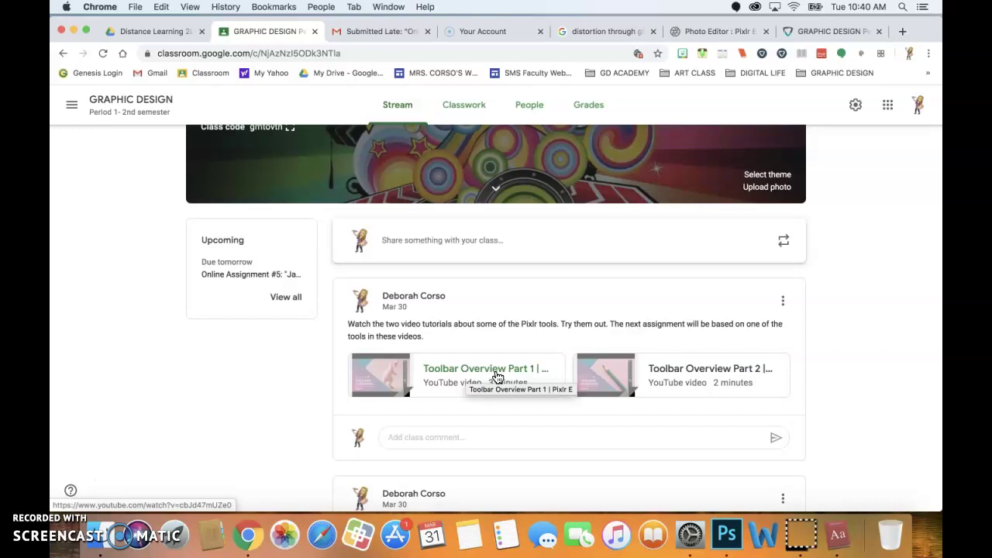
- Return to the Pixlr E tab and reload its start page listing hiclipart.com copy.png and magnifying glass.png
click(454, 373)
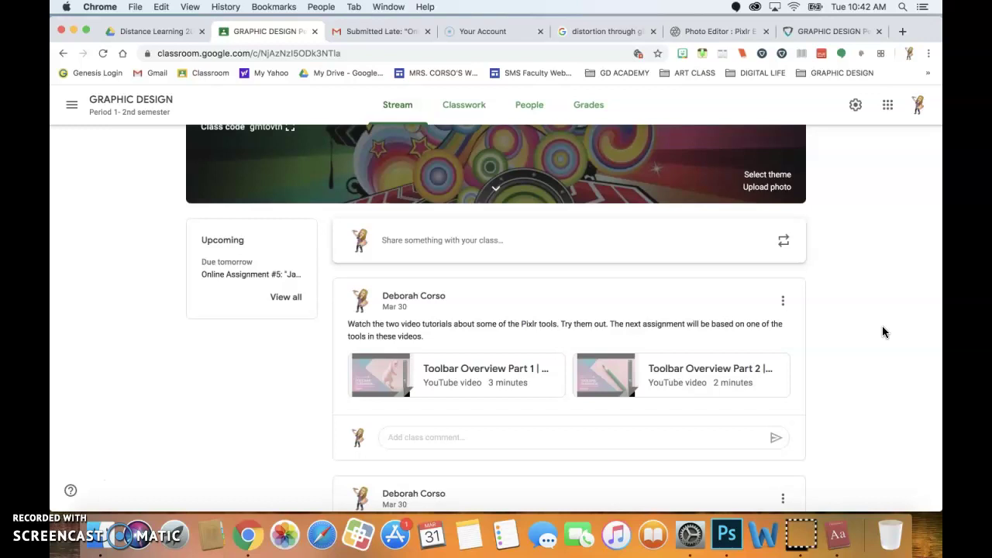
click(736, 31)
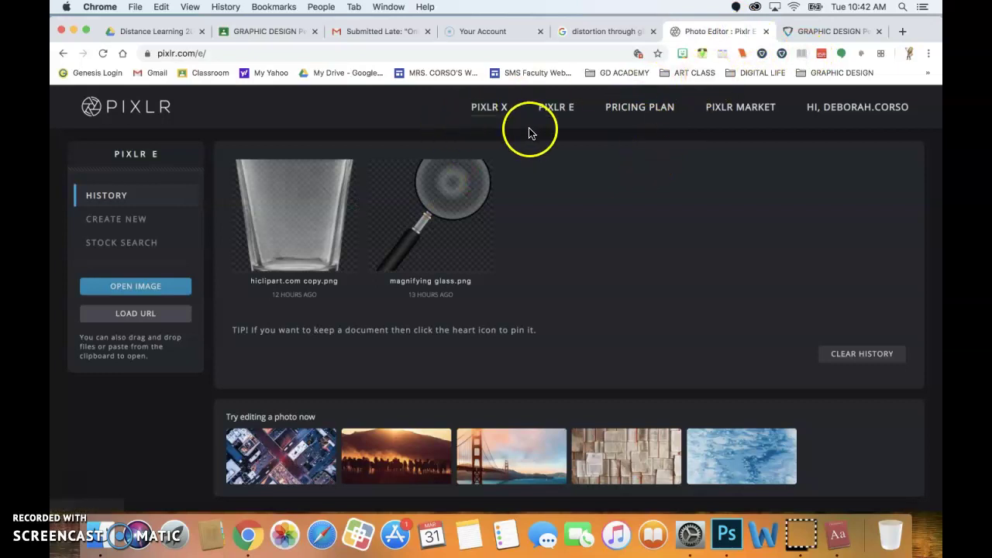
click(135, 111)
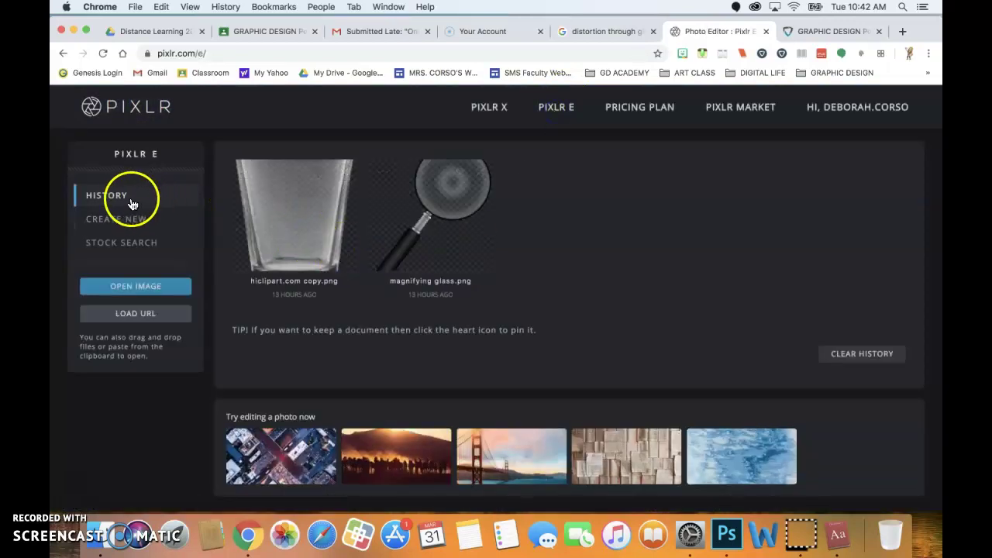
mouse_move(257, 215)
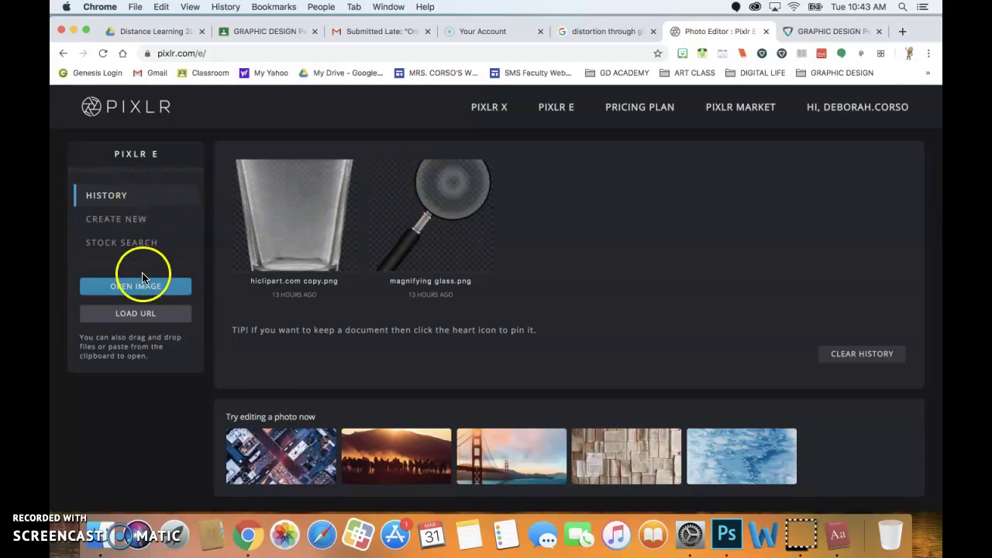
- Open the 981 × 1305 portrait JPEG from Downloads > iCloud Photos as the Background layer
click(136, 293)
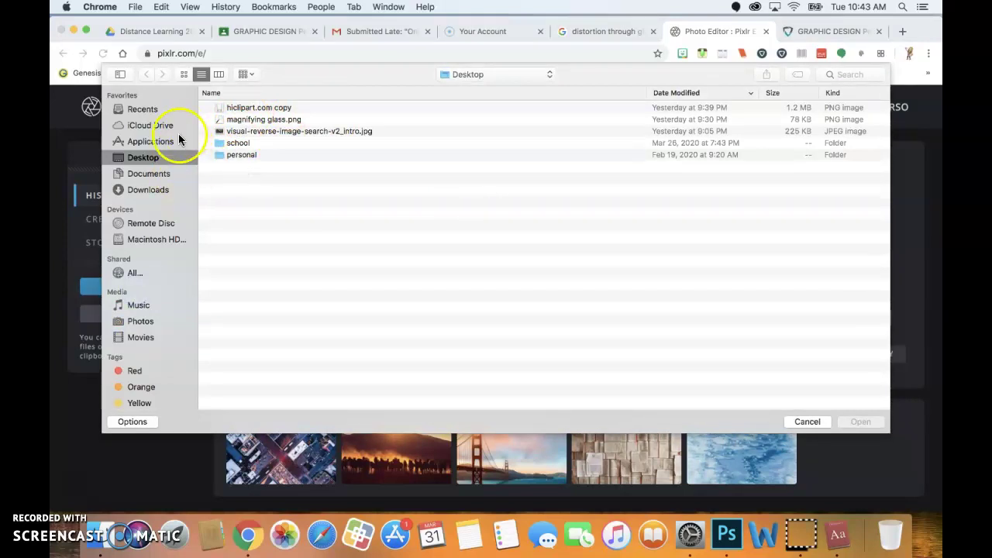
click(151, 189)
click(259, 120)
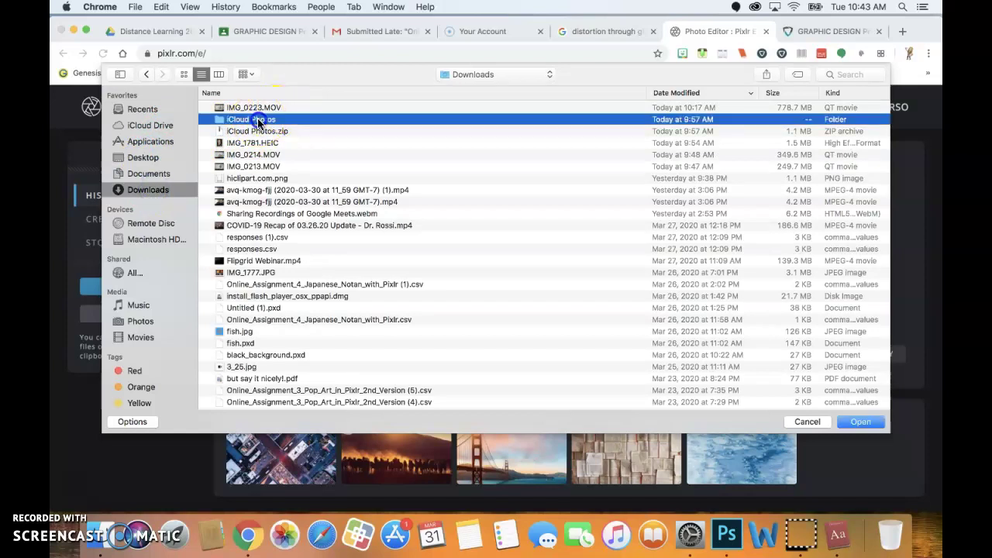
double_click(259, 120)
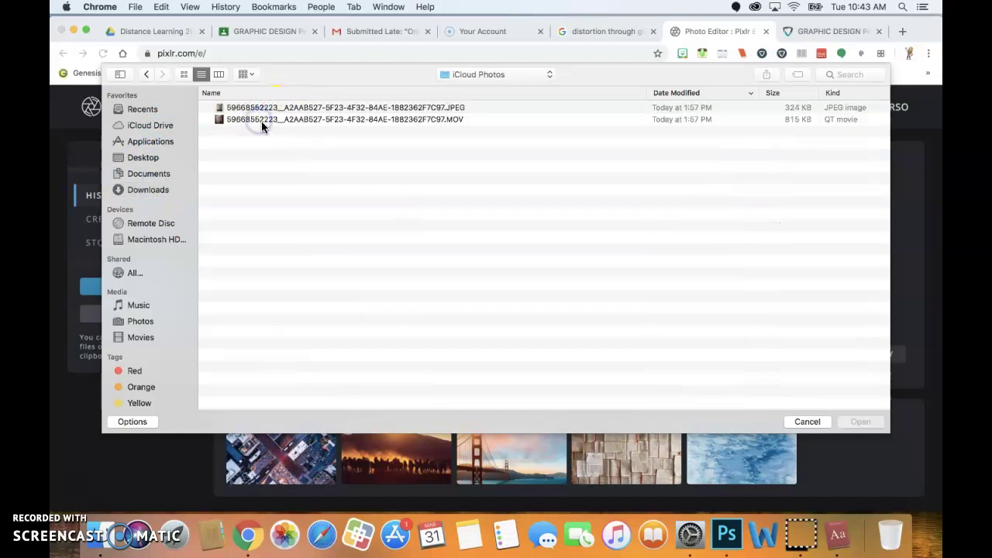
double_click(336, 109)
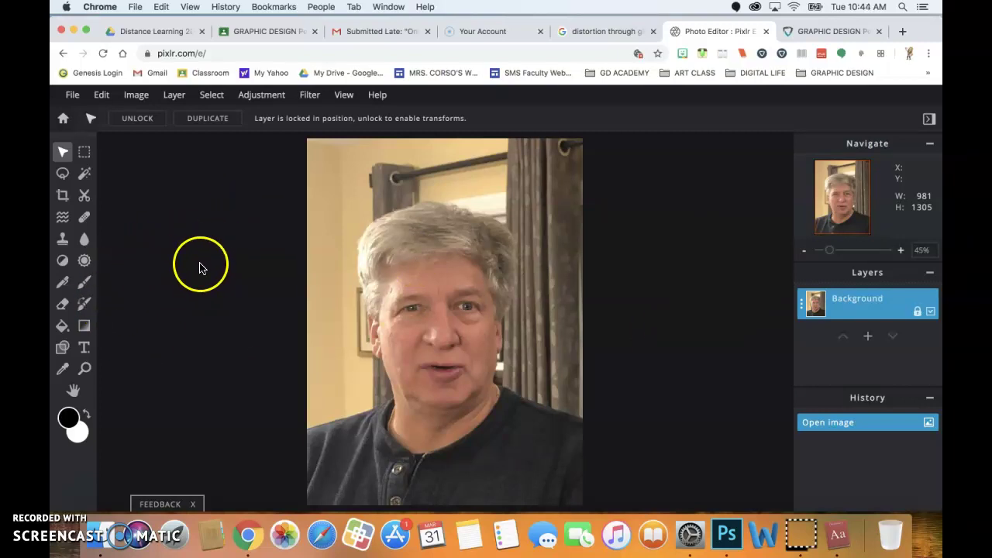
- Select the Liquify tool and check its density setting
click(68, 222)
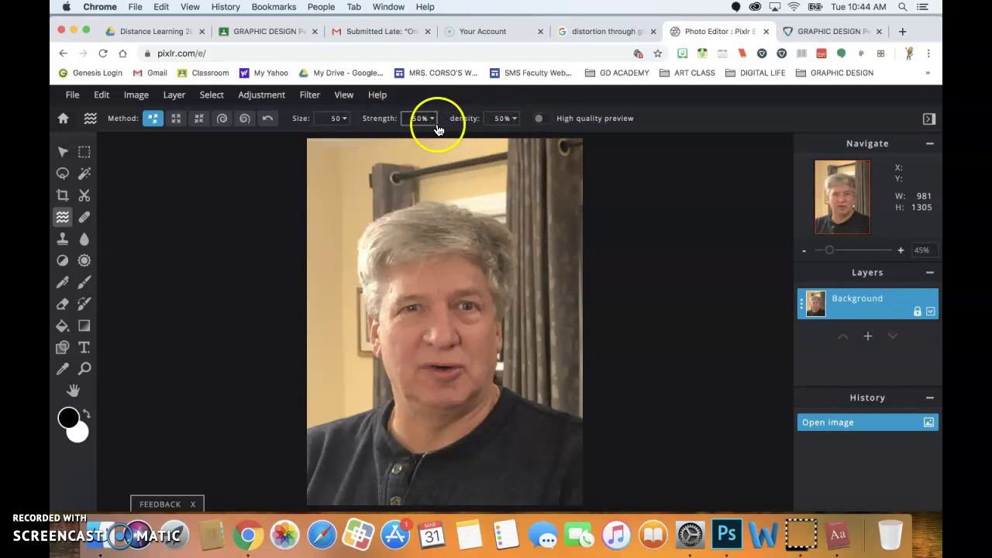
click(514, 119)
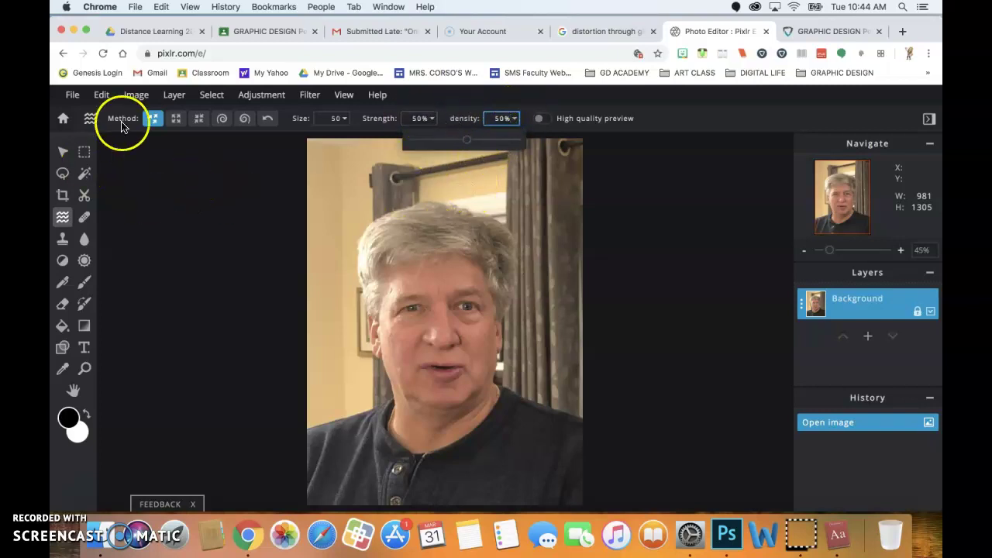
click(152, 122)
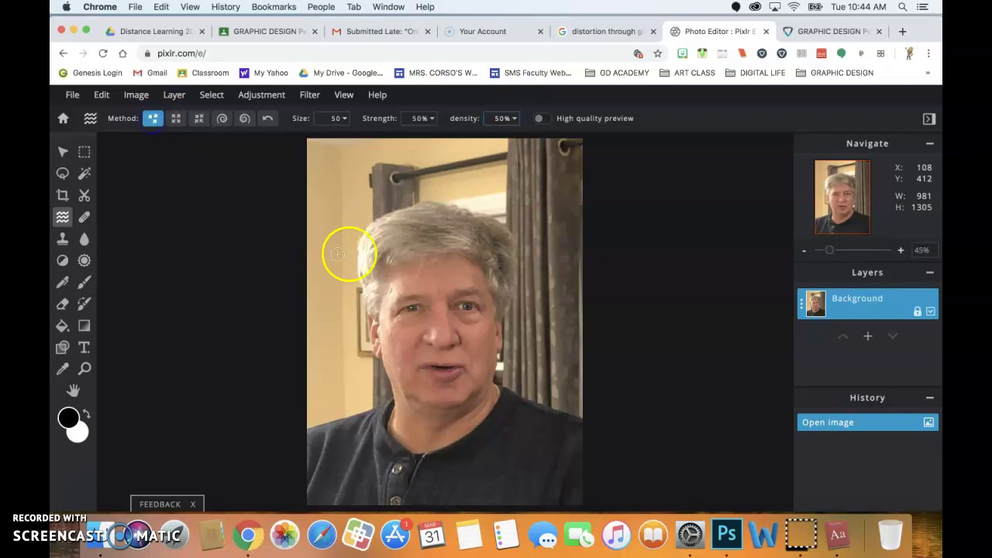
- Zoom in on the man's face to 125%
click(85, 368)
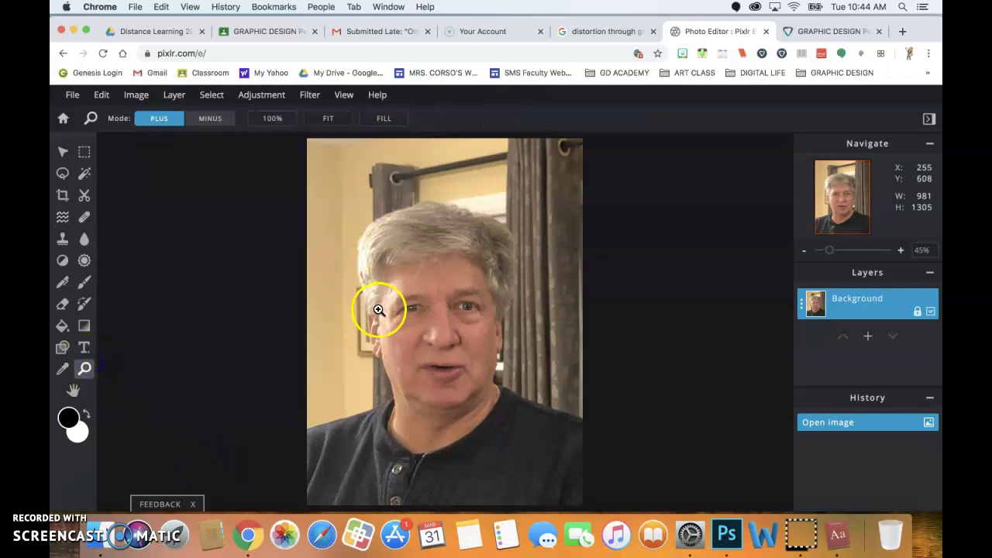
click(410, 340)
click(435, 342)
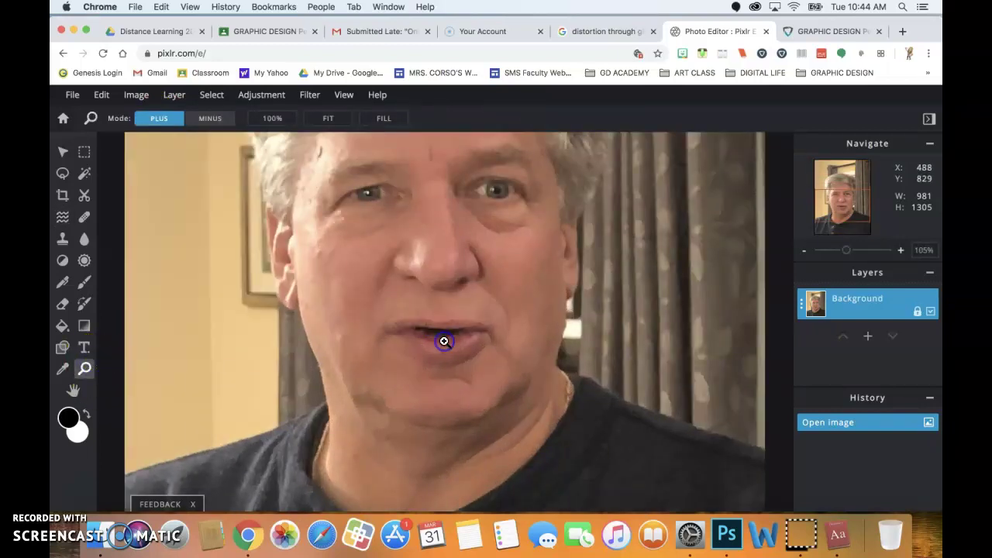
click(451, 299)
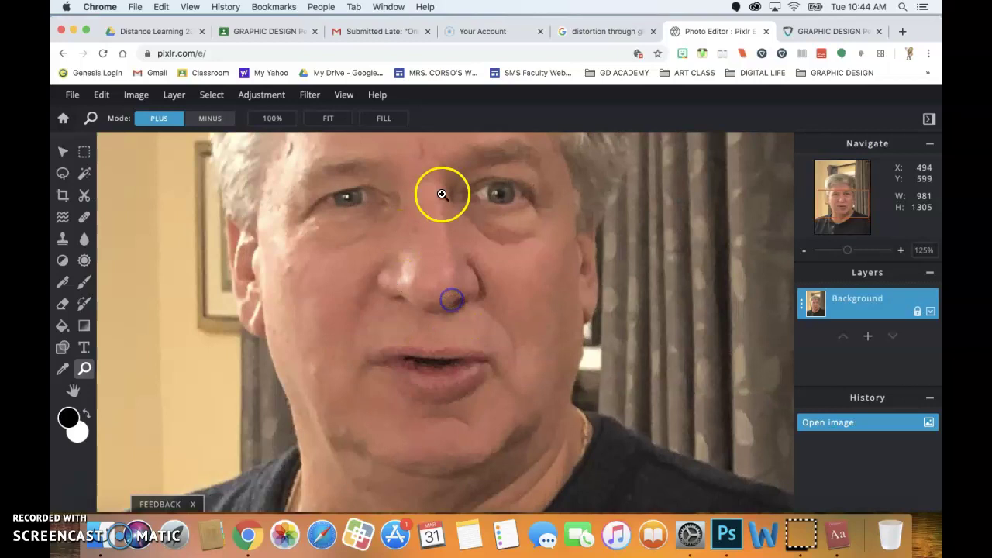
- Push the right cheek and the lower lip out of shape with the Liquify brush
click(64, 218)
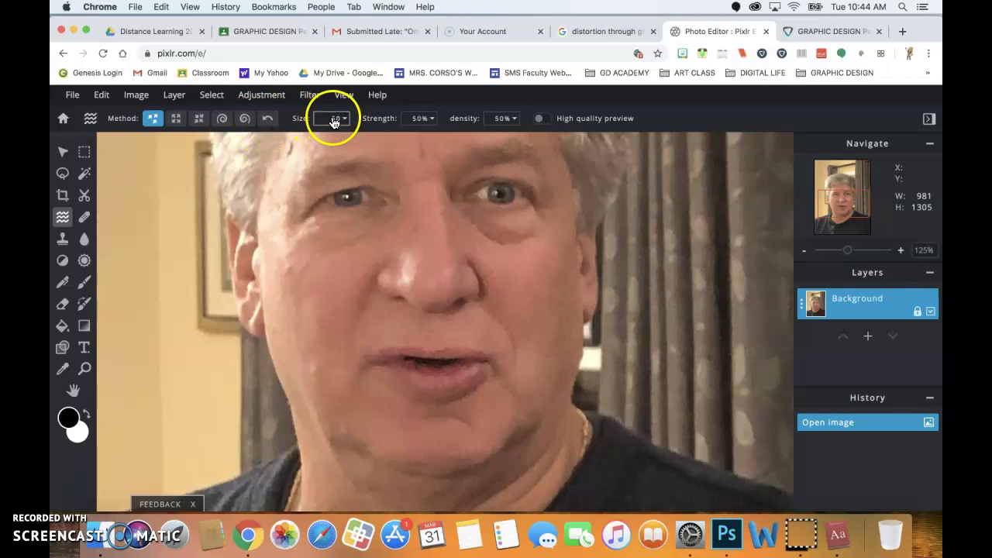
click(504, 118)
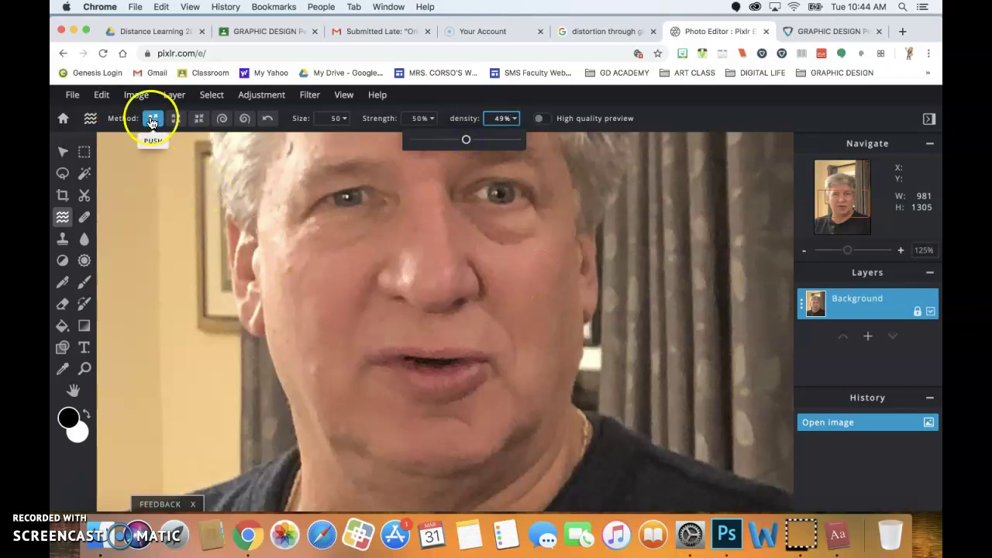
click(565, 327)
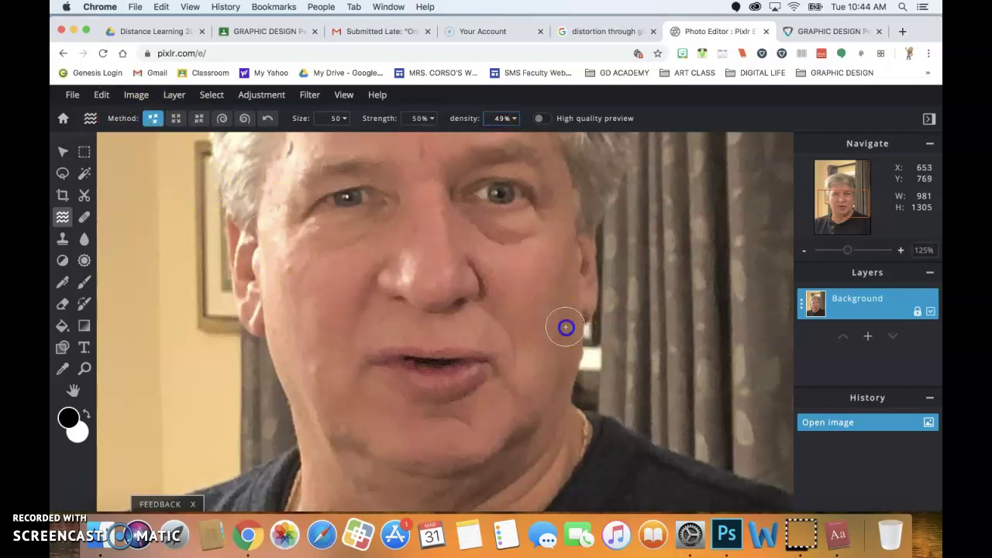
drag(542, 337, 587, 317)
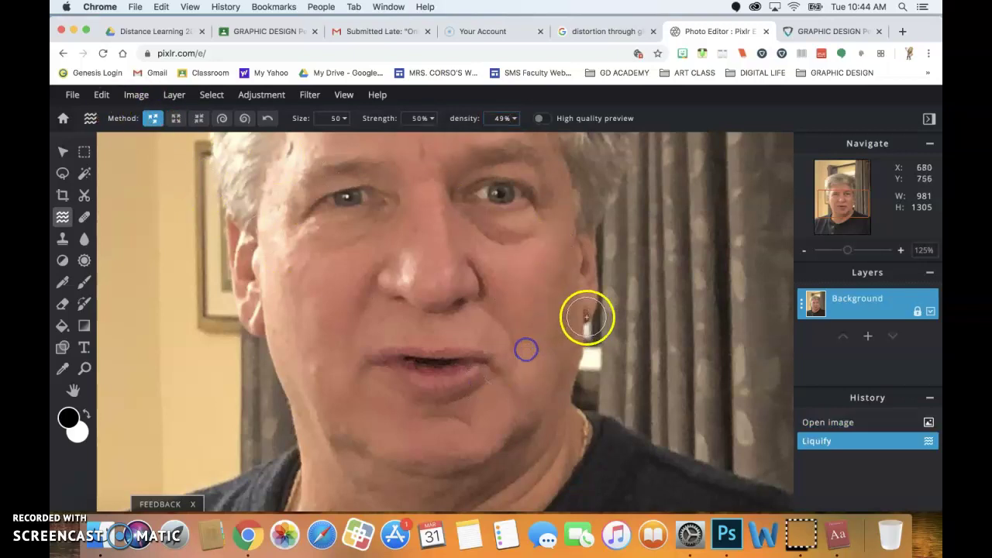
drag(492, 376, 483, 378)
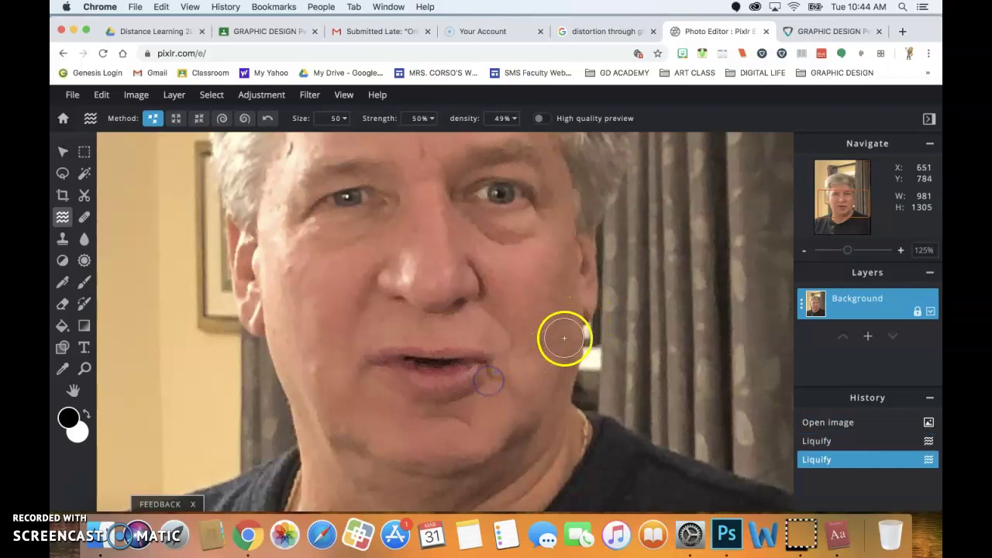
drag(550, 332, 565, 322)
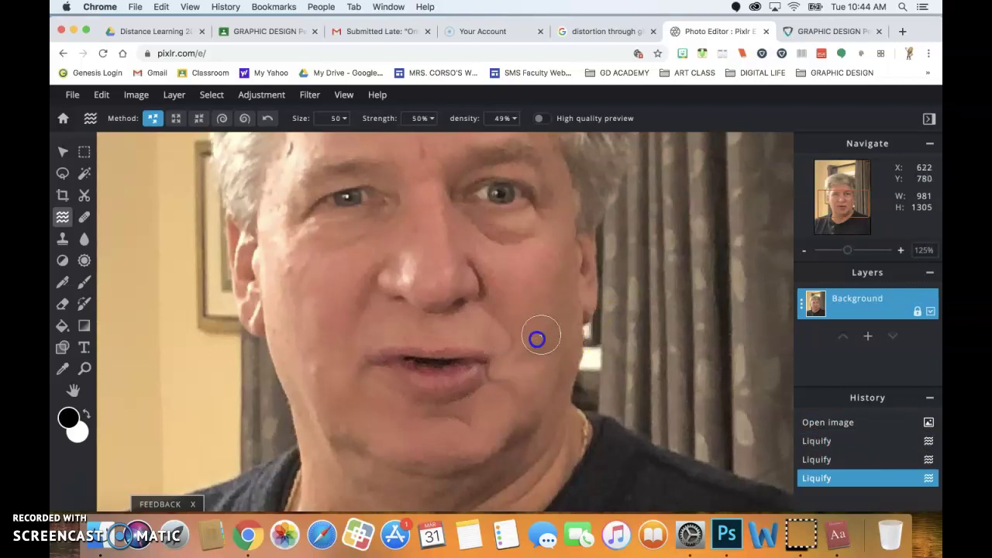
drag(494, 374, 496, 371)
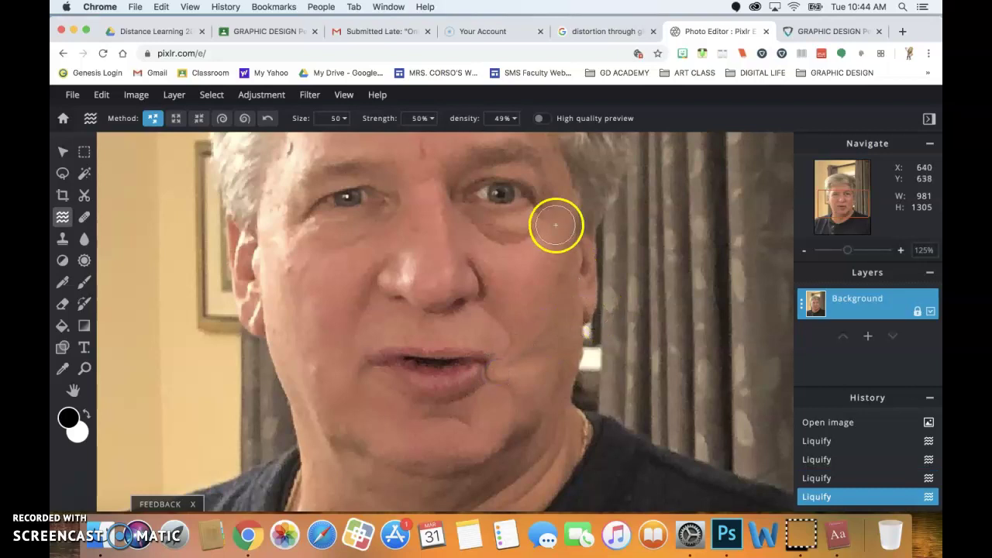
- At 95% density, warp the cheek, nose bridge, area below the nose and right nostril
click(516, 120)
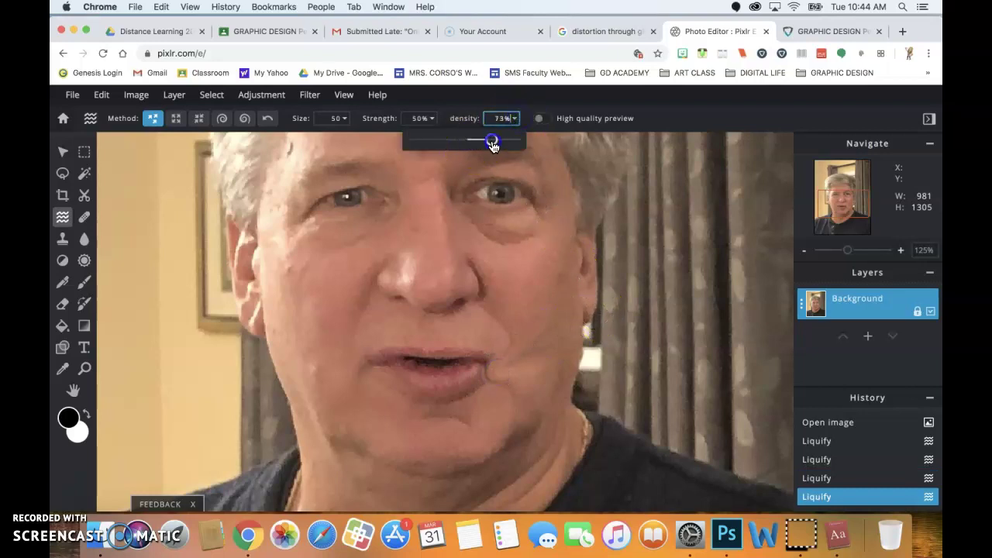
click(550, 236)
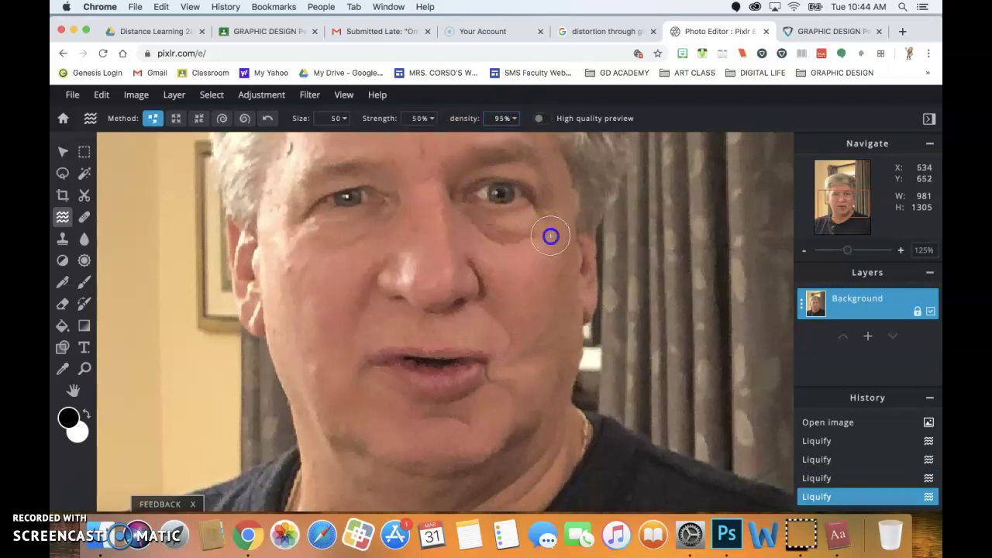
drag(497, 293, 471, 328)
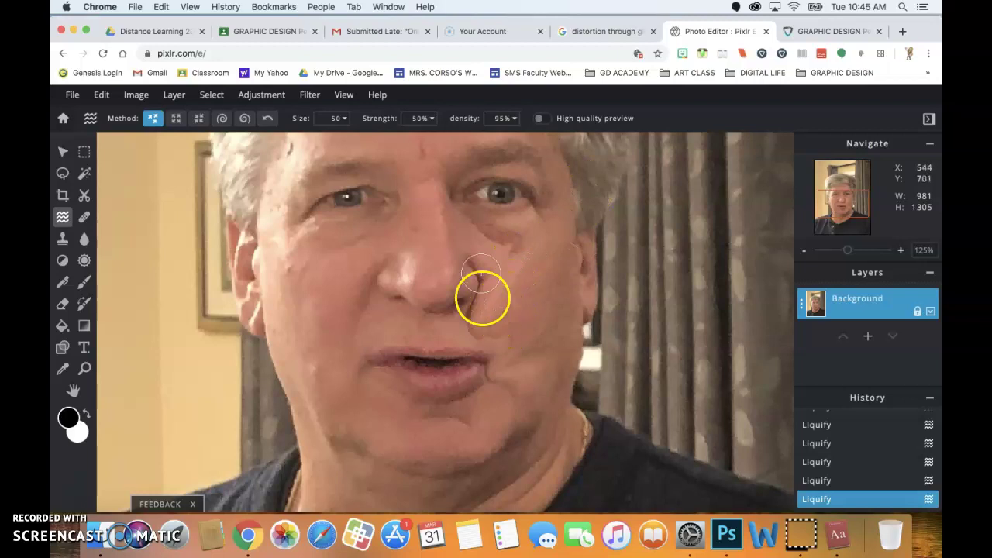
click(513, 116)
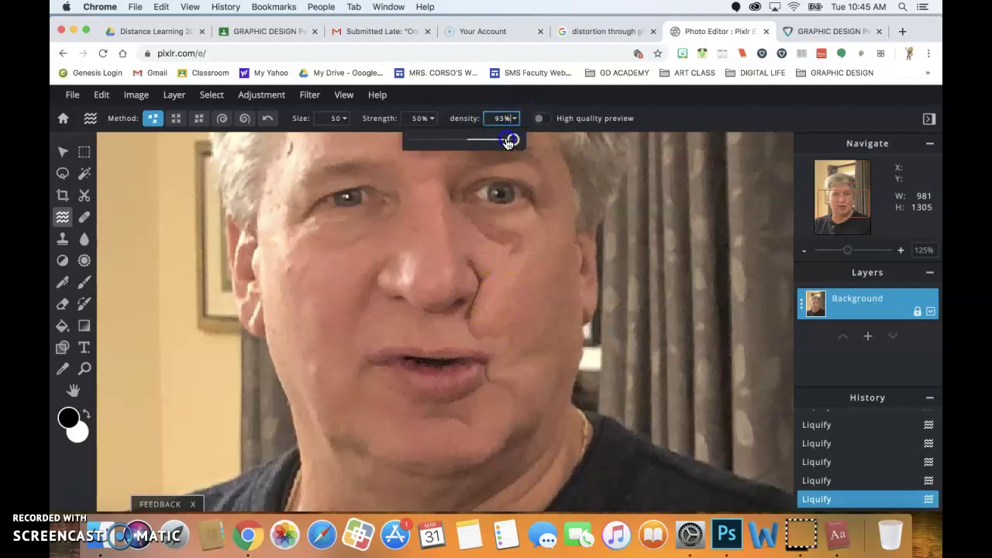
drag(316, 264, 379, 280)
click(373, 269)
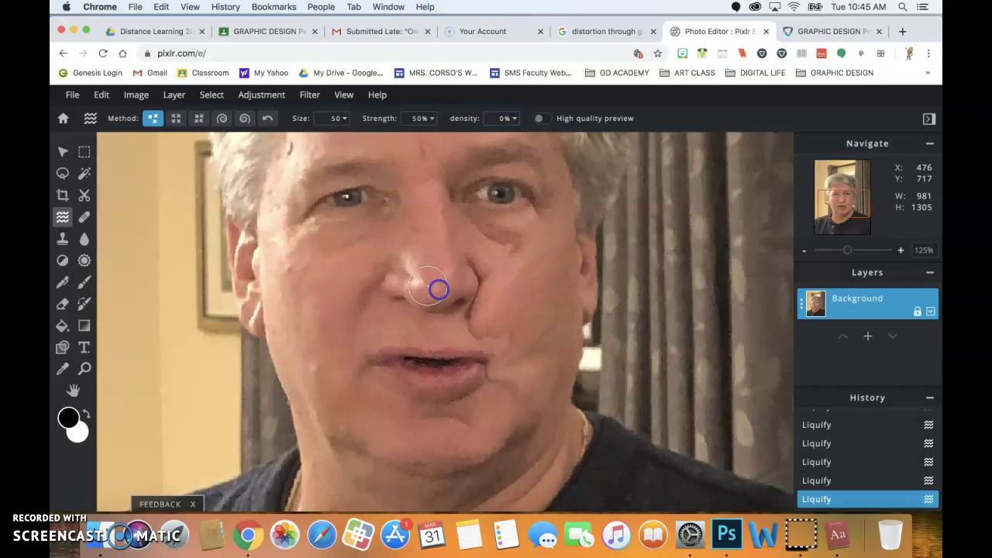
drag(438, 289, 410, 271)
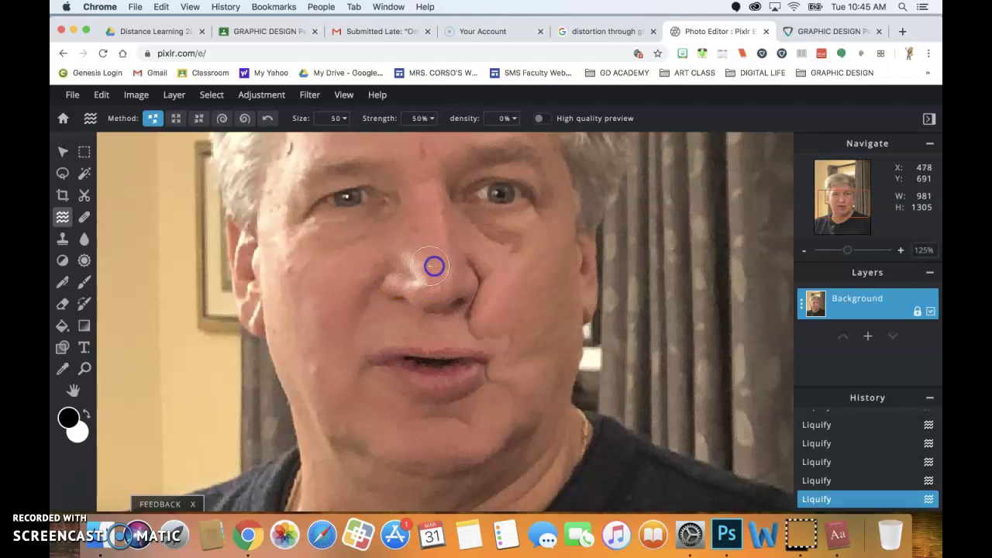
drag(407, 346, 401, 303)
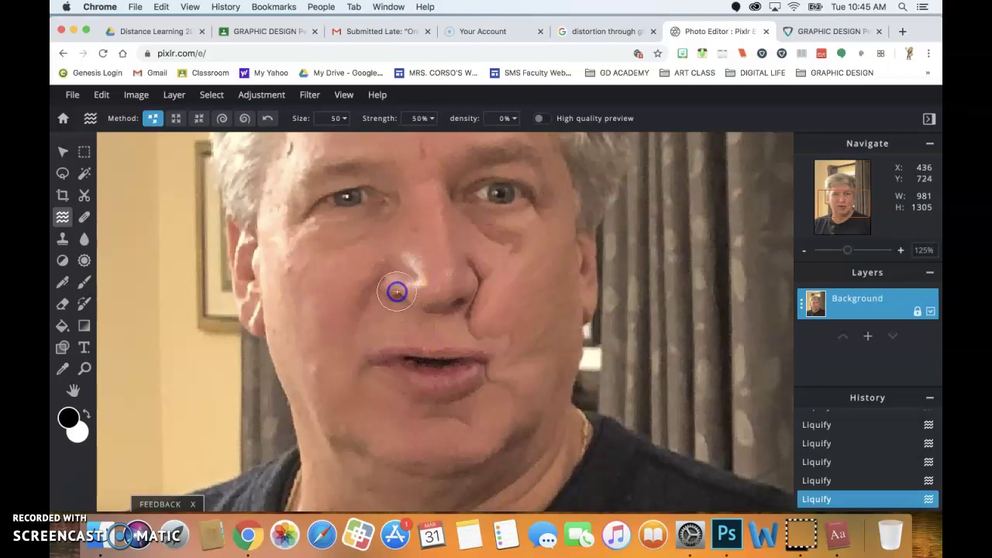
click(459, 306)
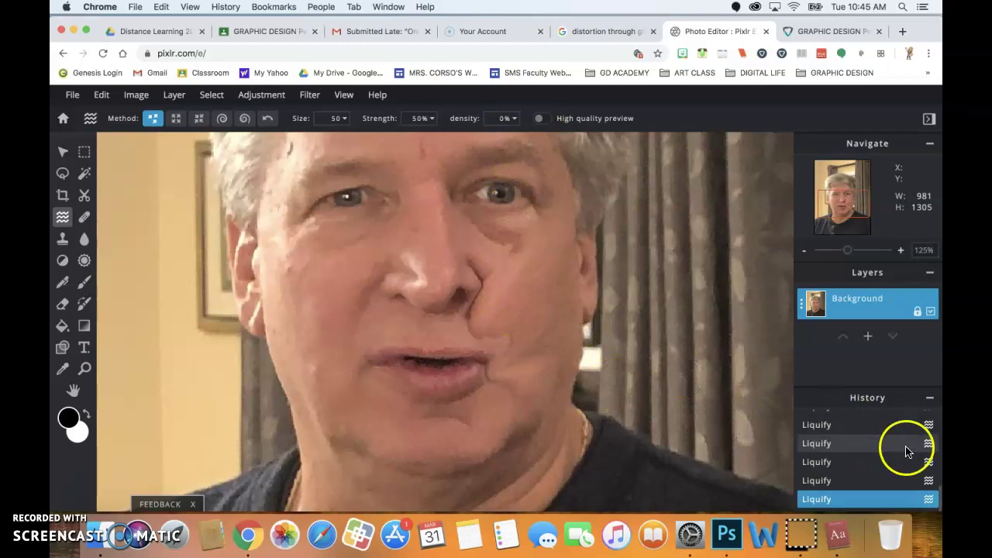
scroll(899, 457, up, 1)
scroll(899, 457, up, 5)
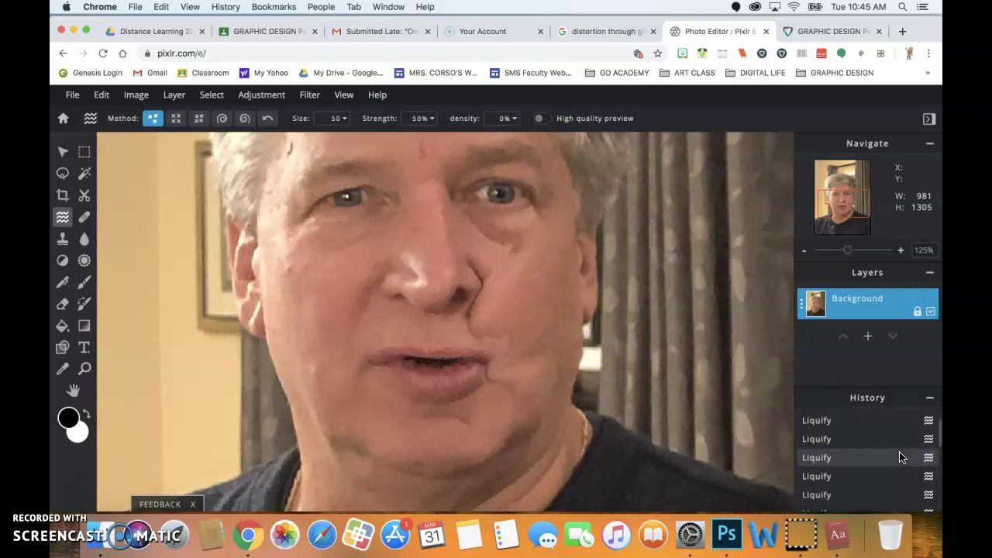
scroll(899, 457, up, 1)
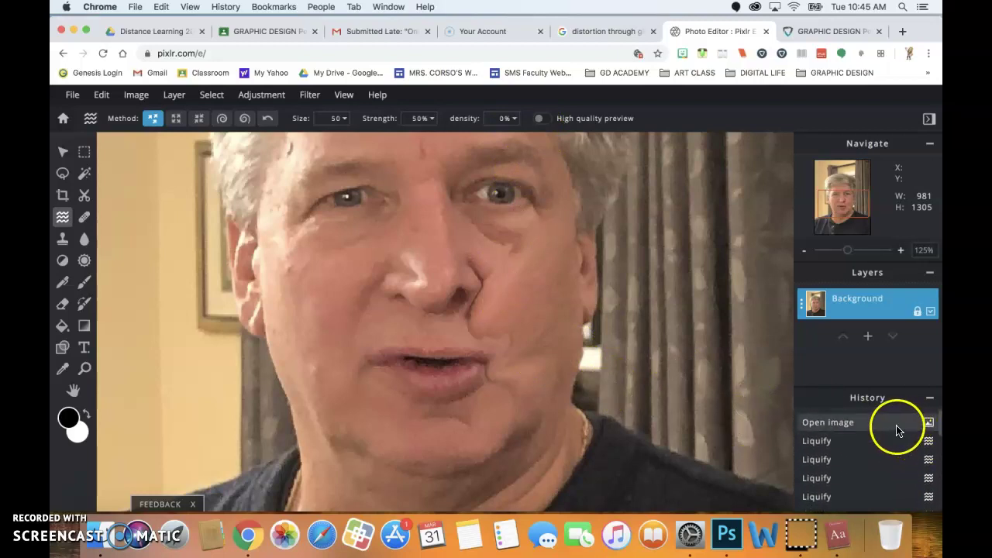
- Revert to the original and swirl both eyes with Swirl Left, enlarging the brush to 178
click(891, 426)
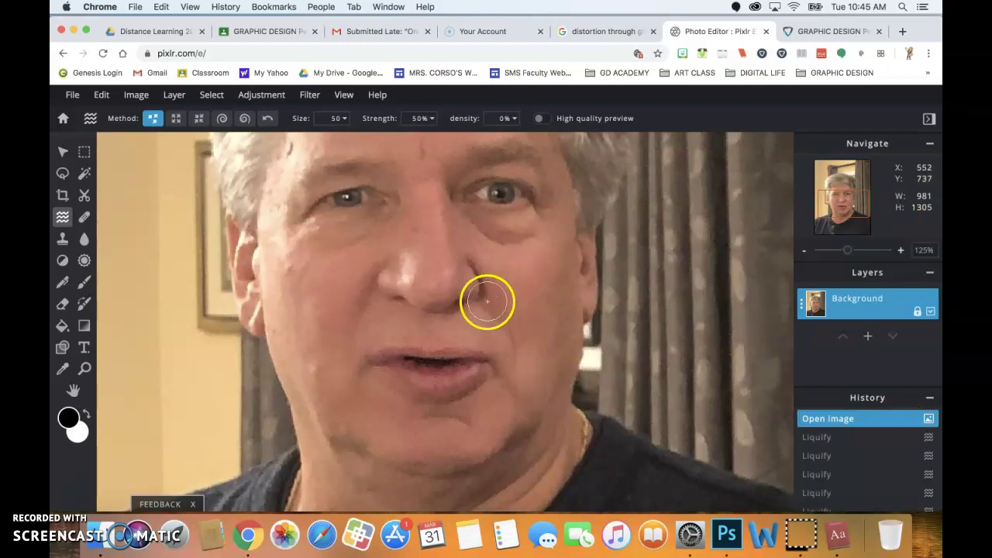
click(249, 124)
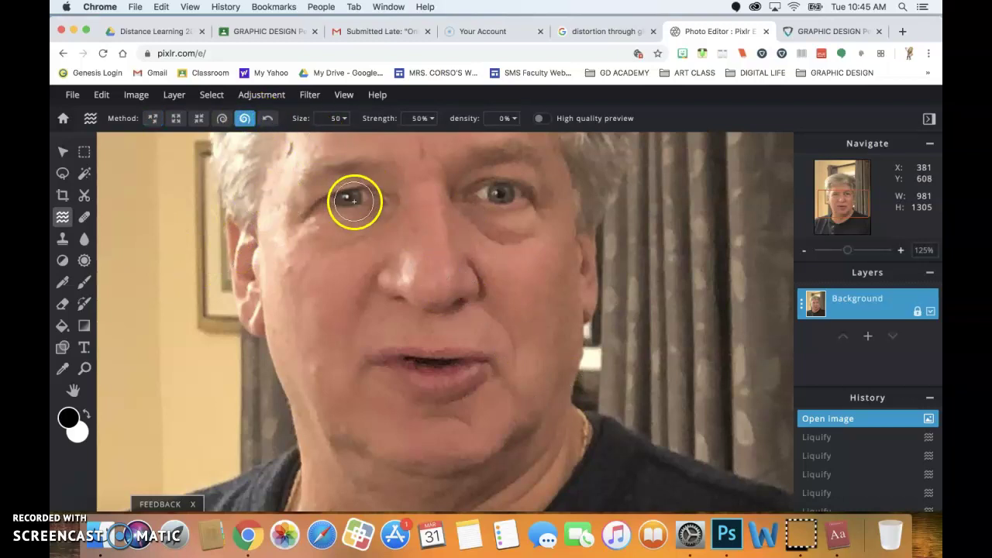
drag(350, 213, 349, 196)
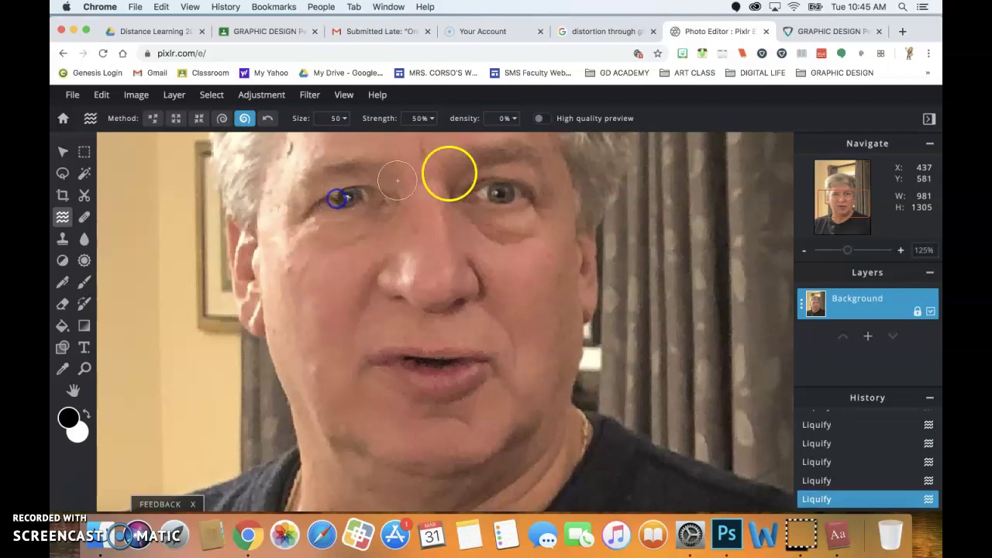
click(343, 119)
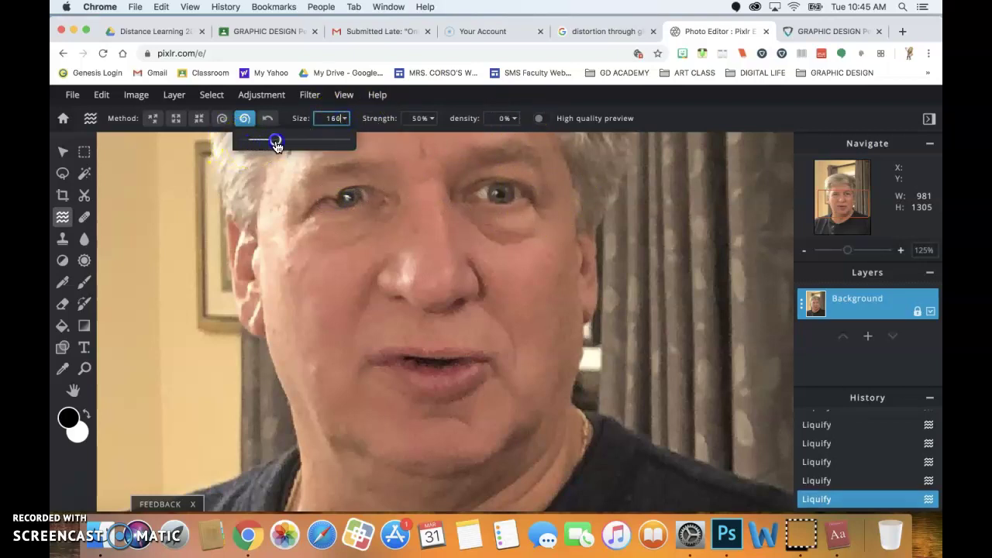
drag(276, 142, 280, 142)
drag(498, 190, 499, 195)
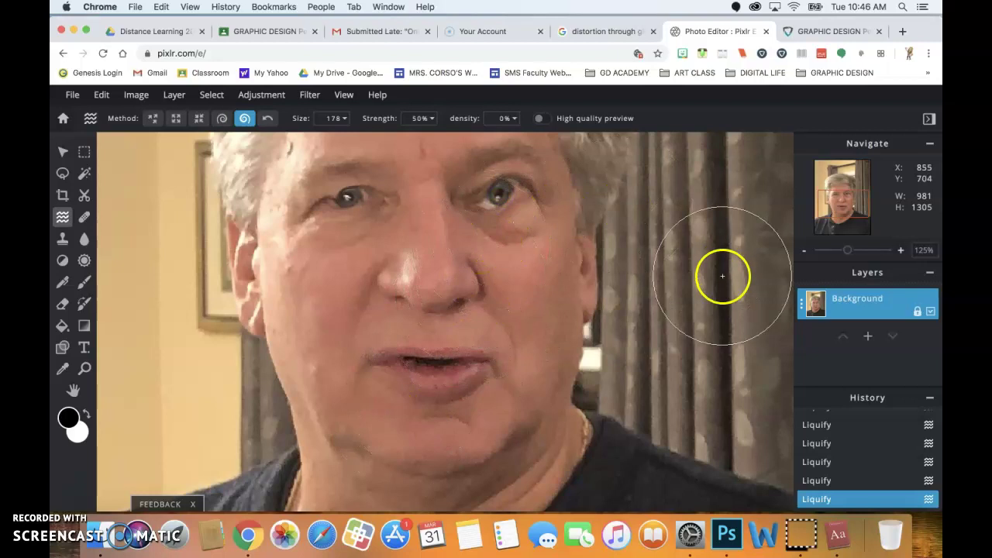
- Swirl the right eye at 100% strength, then revert to the original photo
scroll(886, 432, up, 3)
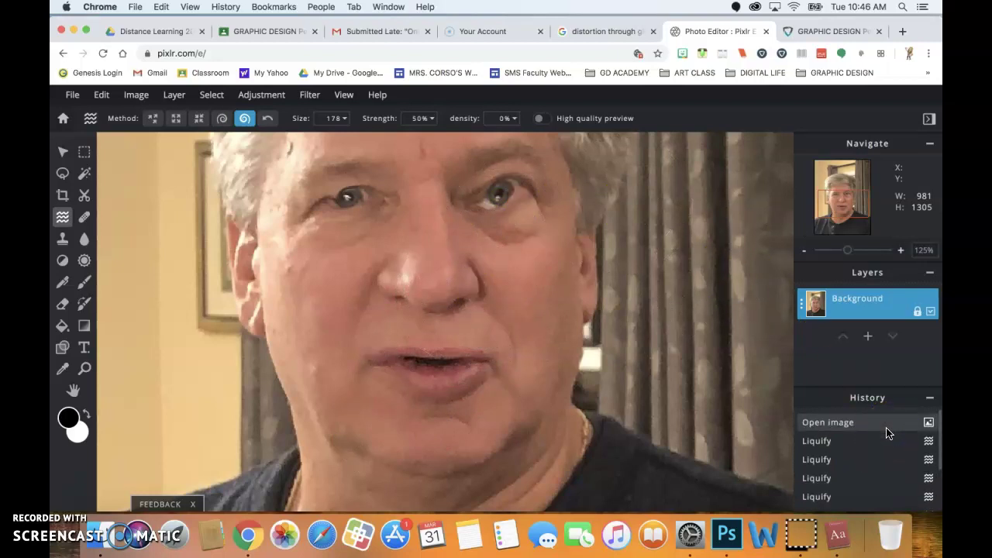
click(872, 441)
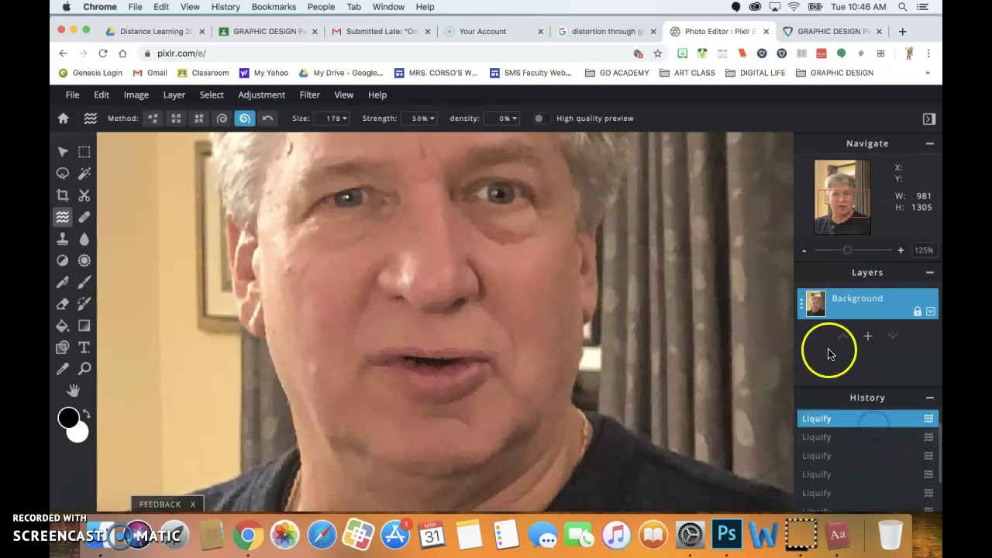
click(432, 118)
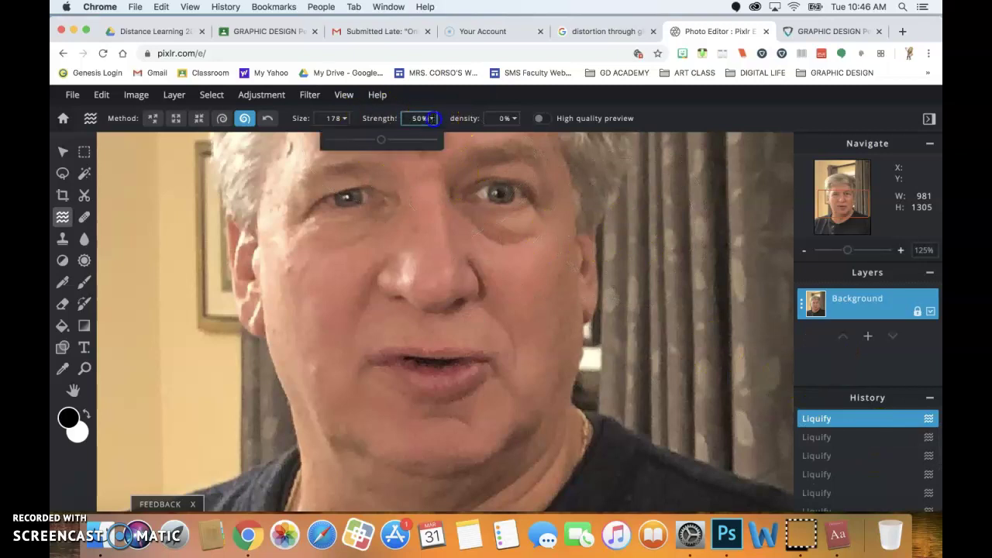
drag(424, 144, 436, 140)
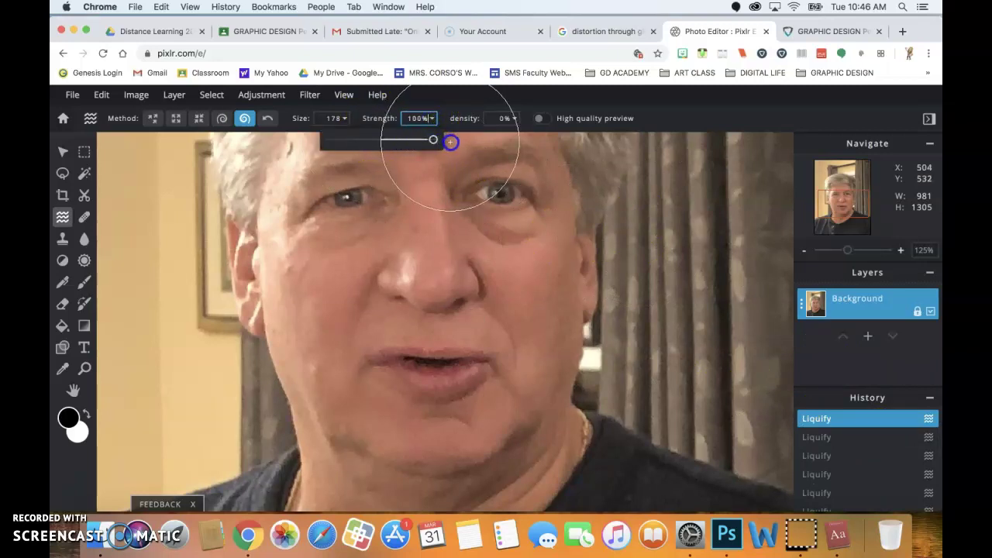
click(500, 193)
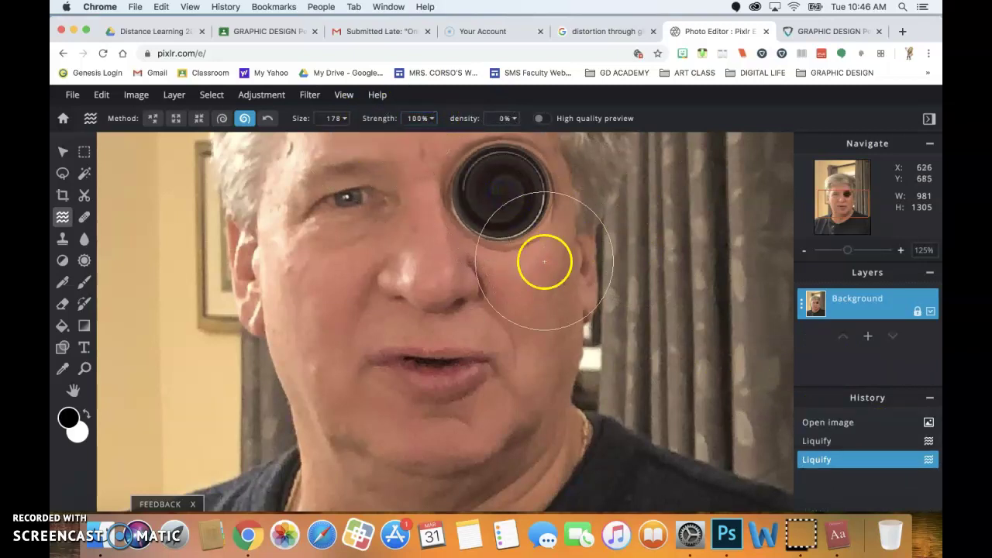
click(853, 423)
- Swirl the right eye at lower strengths down to 1%, then undo and revert to the original
click(432, 120)
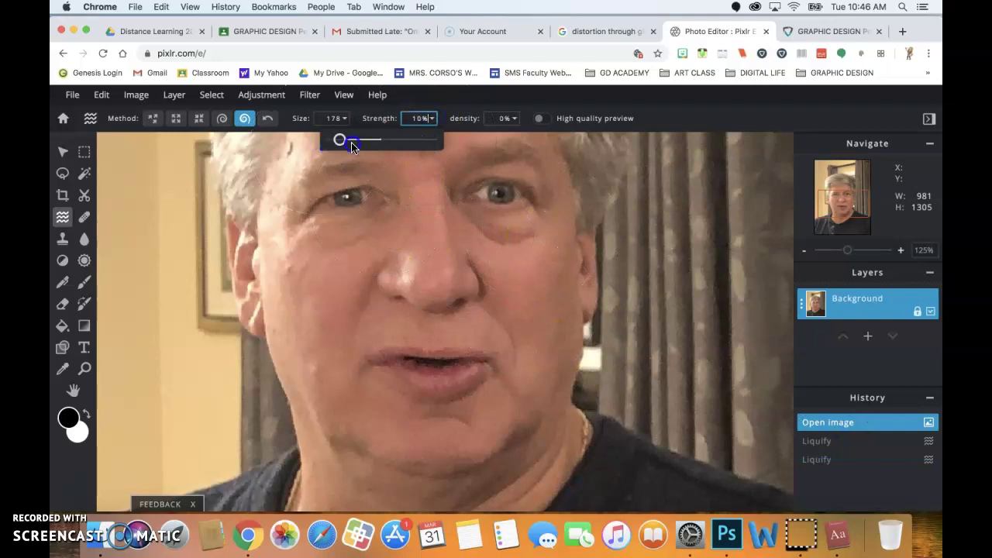
drag(355, 147, 353, 147)
drag(504, 206, 504, 206)
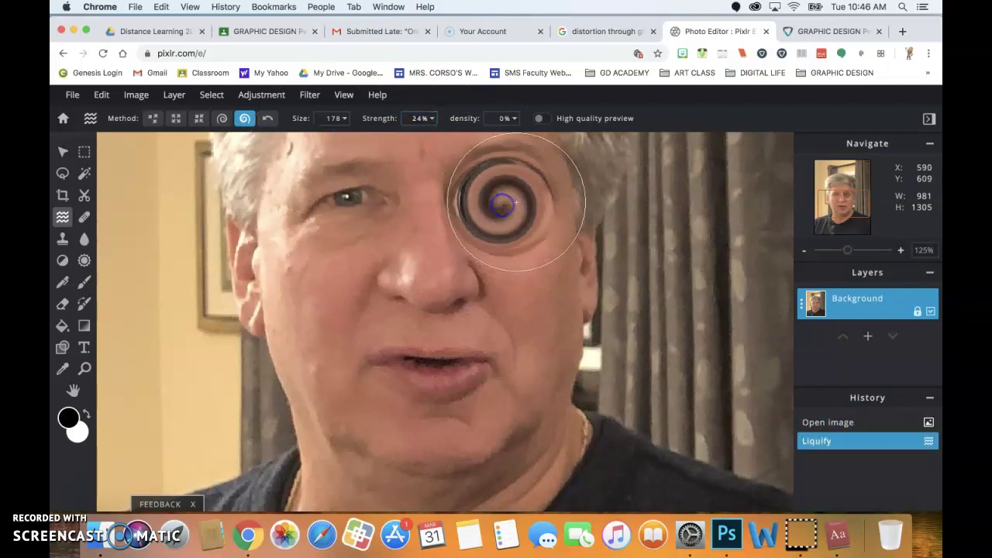
click(432, 119)
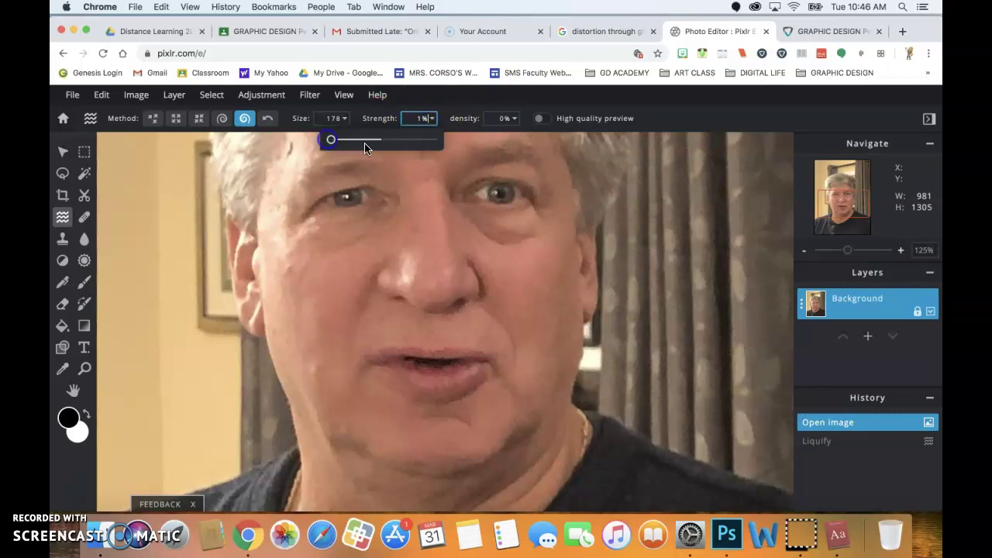
drag(504, 194, 503, 193)
drag(502, 193, 502, 194)
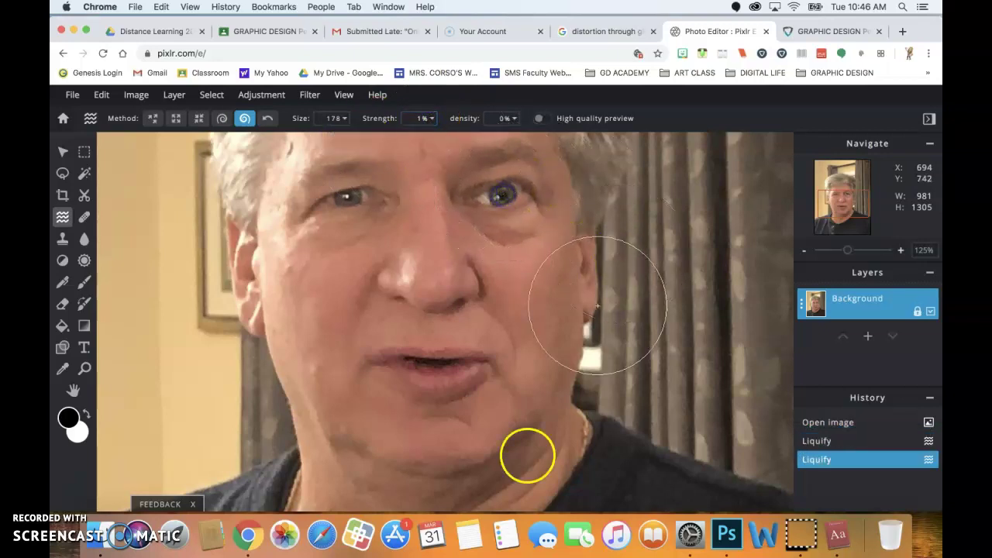
key(super+z)
scroll(431, 442, down, 1)
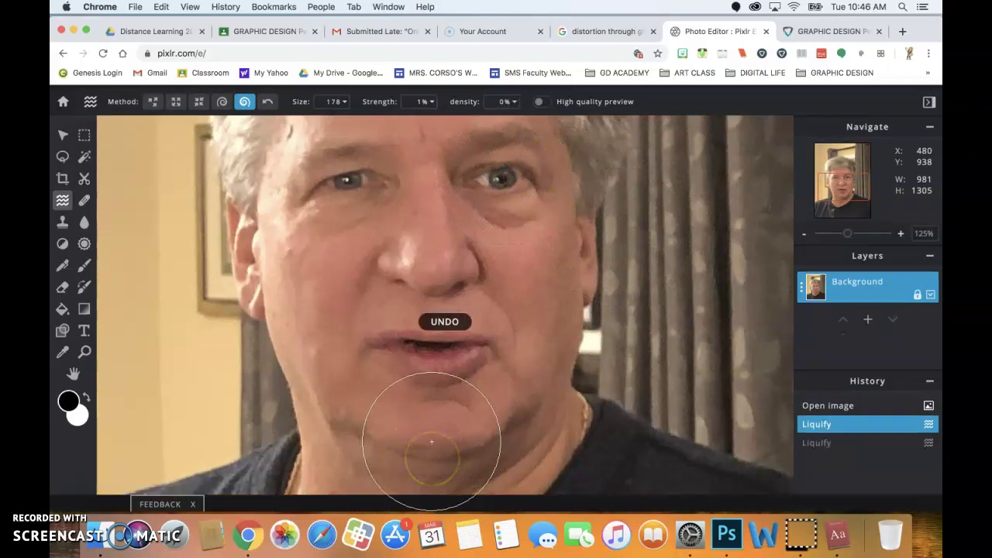
scroll(449, 388, up, 1)
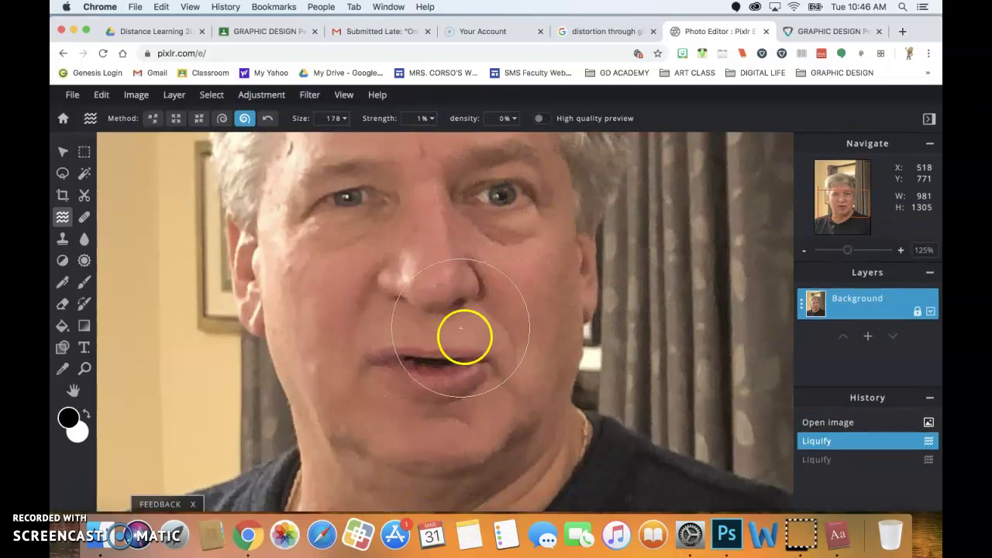
click(891, 423)
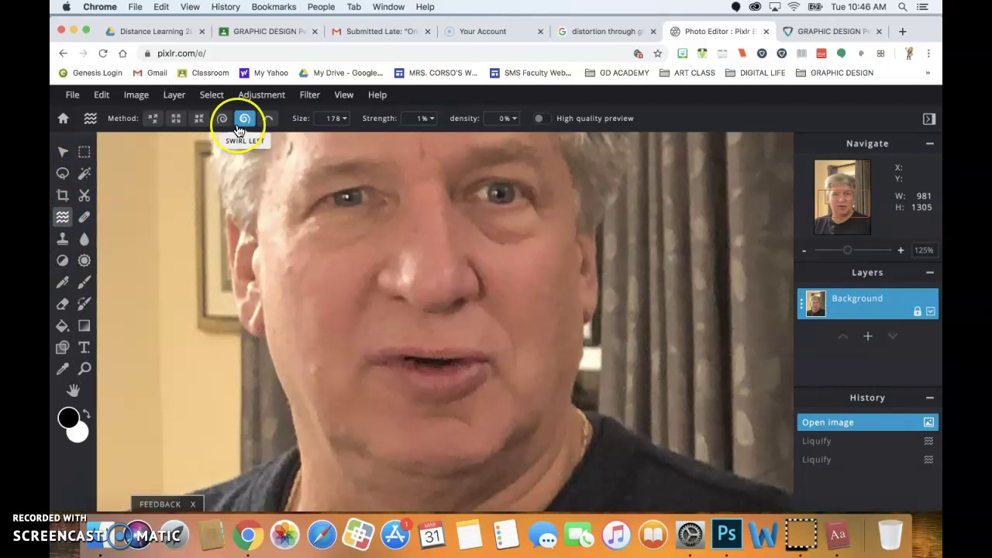
- Enlarge the right eye and bulge the cheek with the Enlarge method, then revert to Open image
click(176, 120)
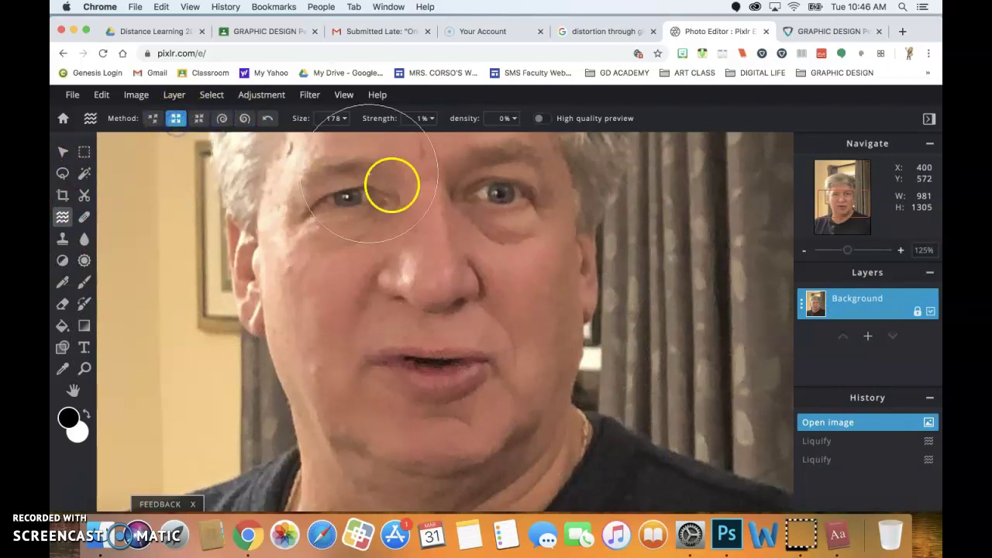
click(497, 199)
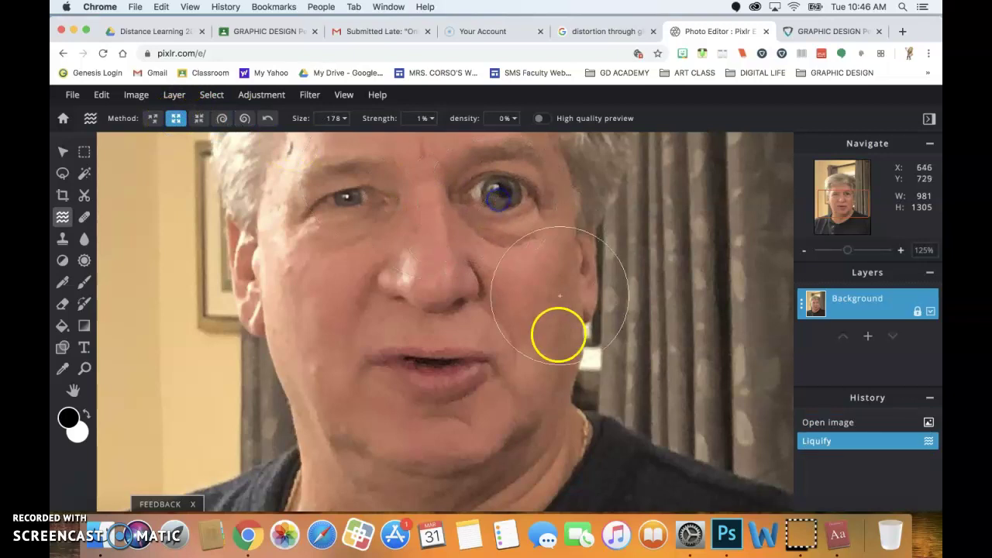
mouse_move(544, 214)
mouse_down()
mouse_move(530, 180)
mouse_move(518, 204)
mouse_move(473, 222)
mouse_up()
drag(487, 166, 483, 166)
drag(580, 268, 587, 260)
key(super+z)
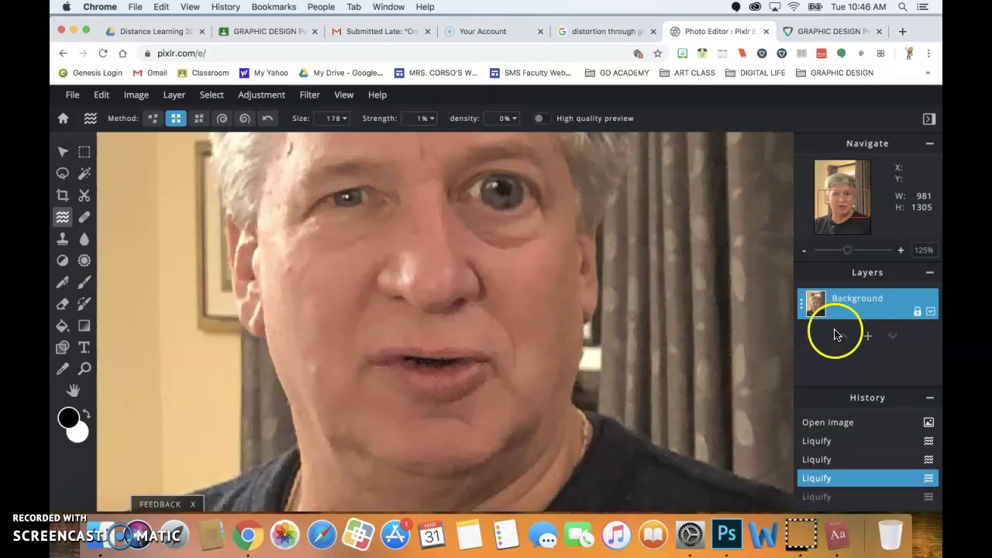
click(858, 420)
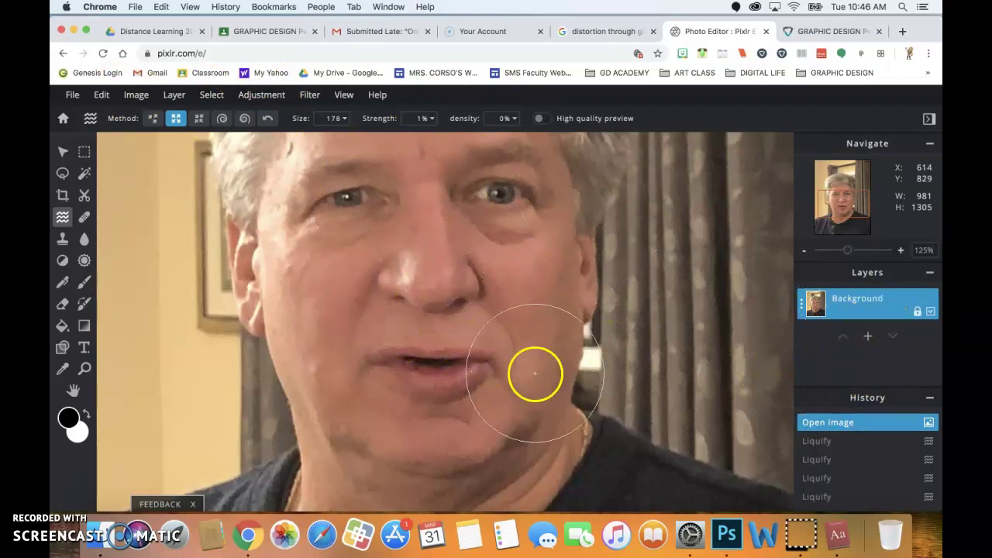
- Fit the whole photo in the window
click(85, 367)
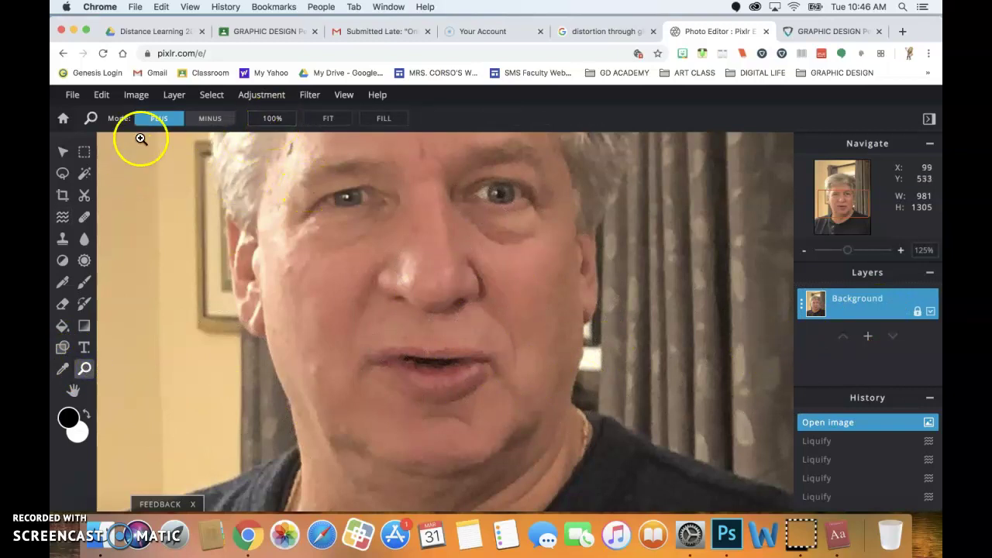
click(272, 118)
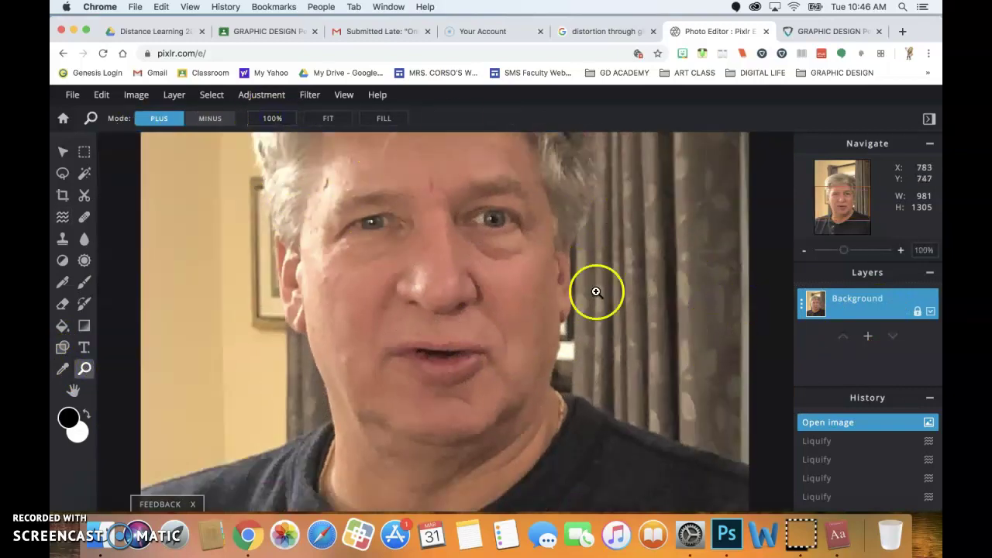
click(334, 117)
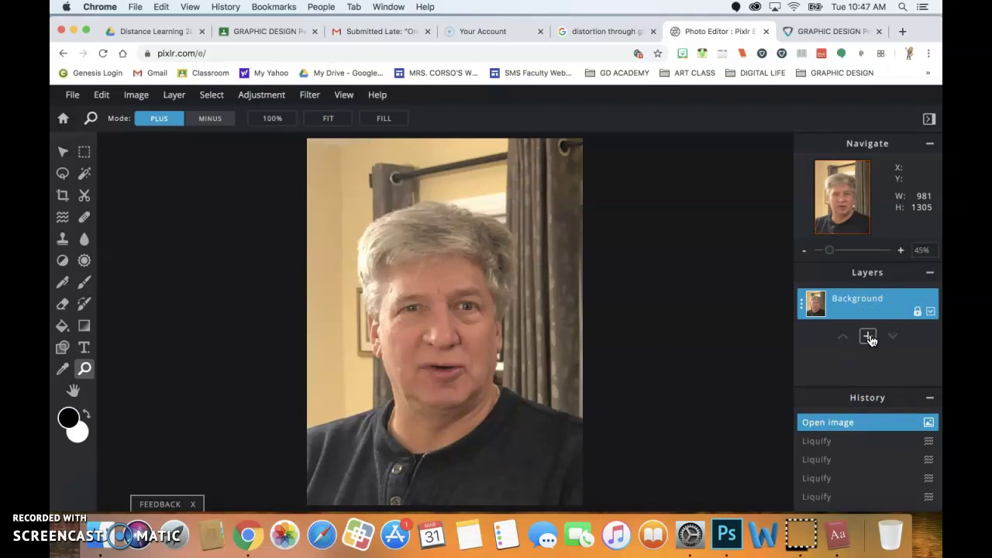
- Add magnifying glass.png from the Desktop as a new image layer
click(72, 96)
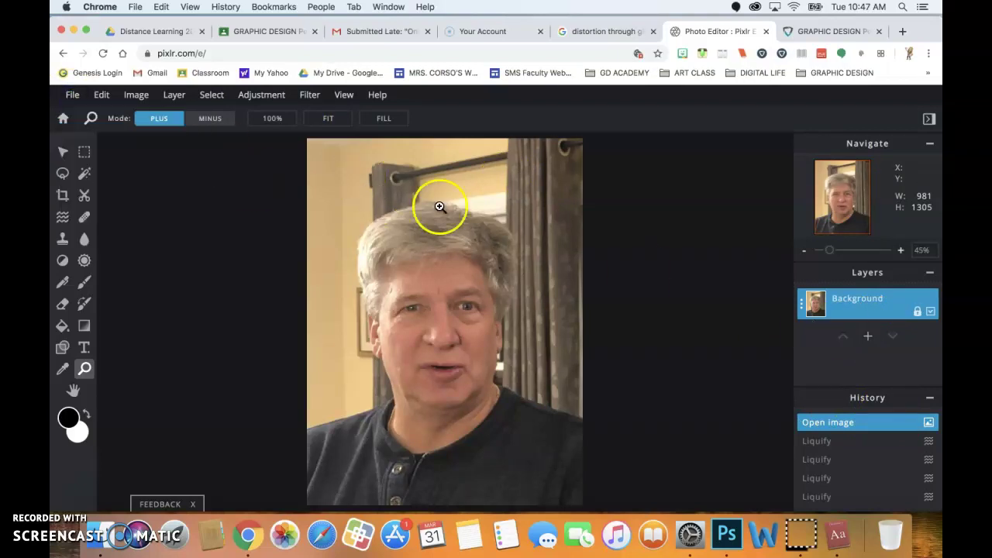
click(868, 337)
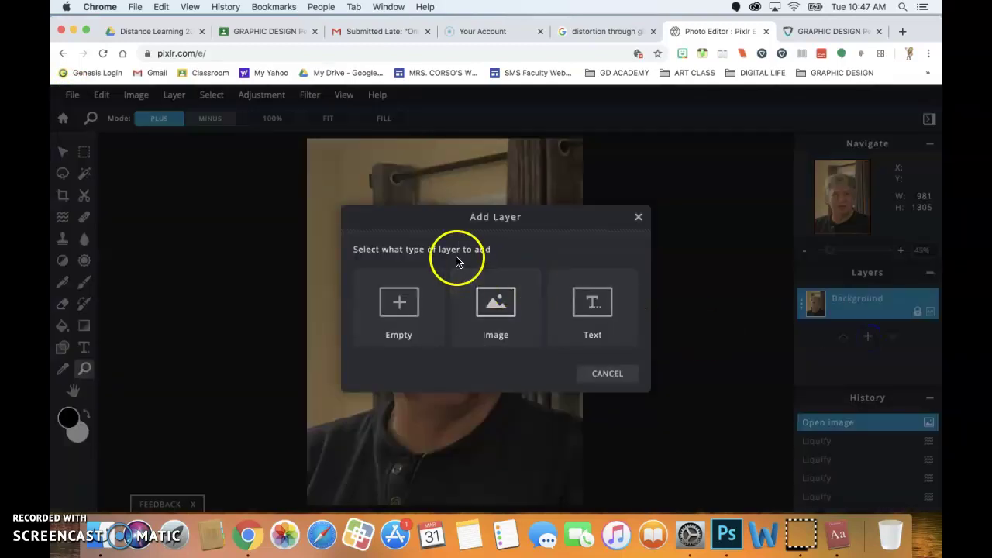
click(493, 320)
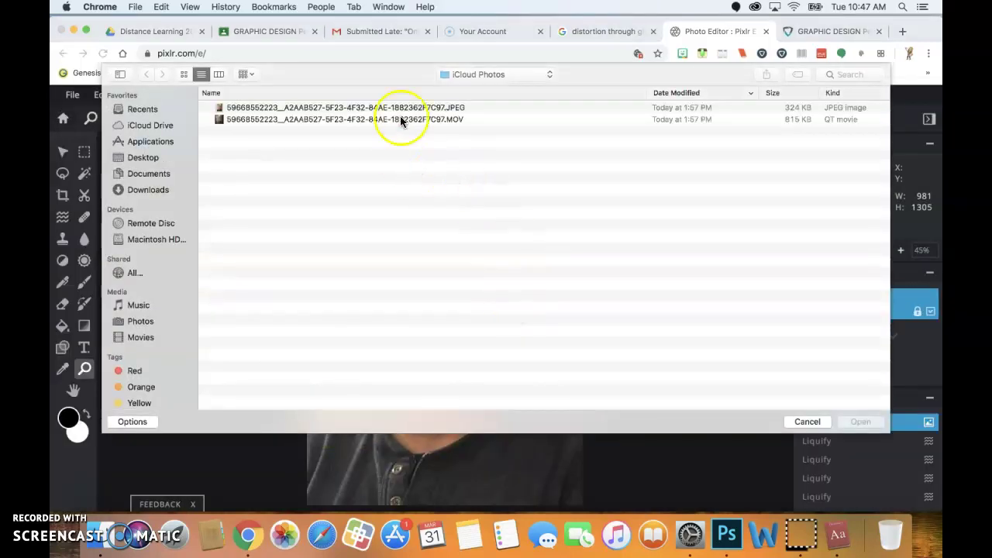
click(143, 157)
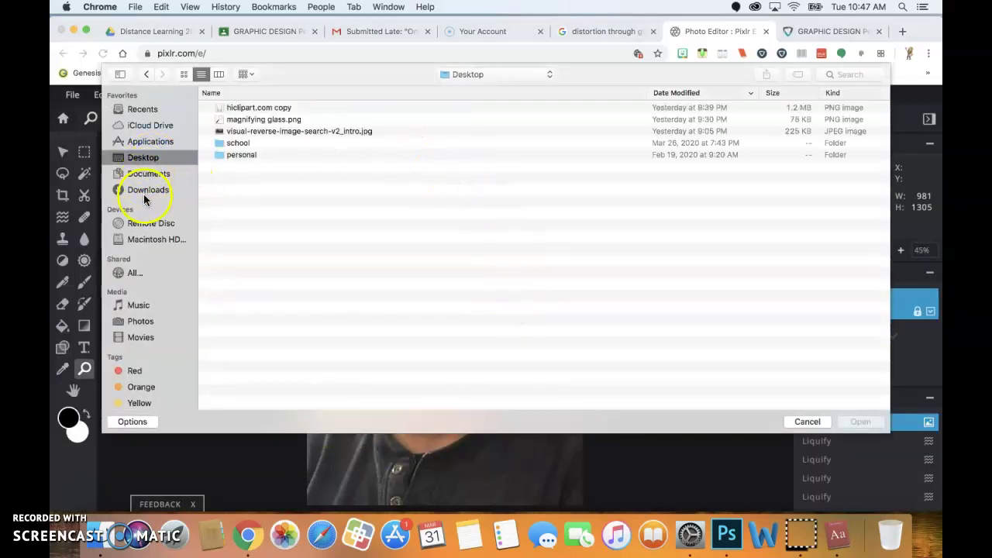
click(247, 121)
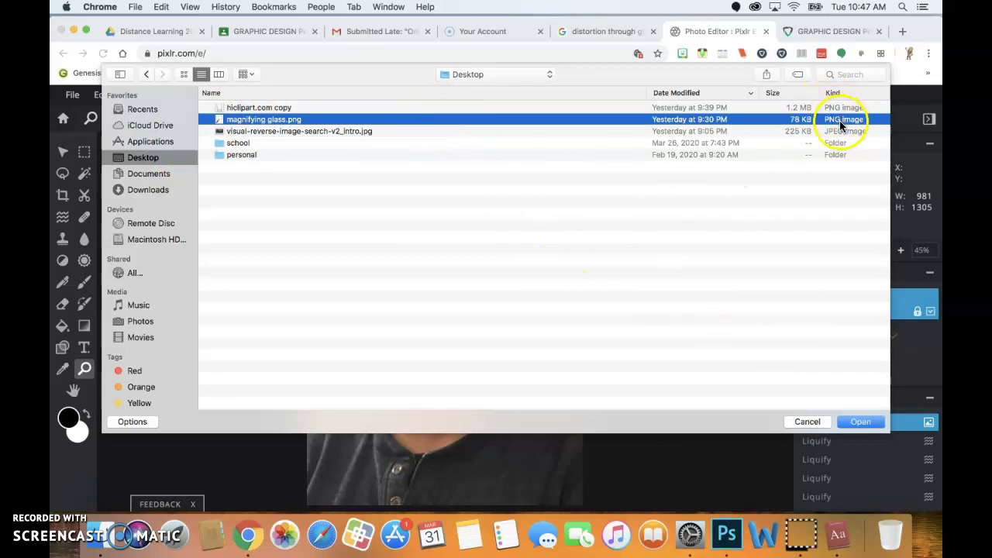
click(857, 424)
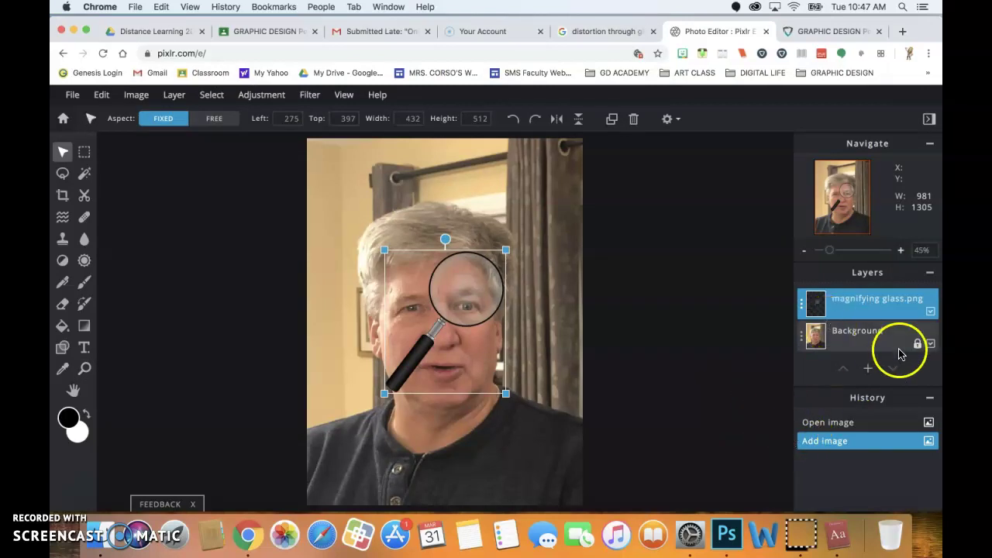
- With the Background hidden, enlarge and reposition the magnifying glass, then show the Background again
click(930, 344)
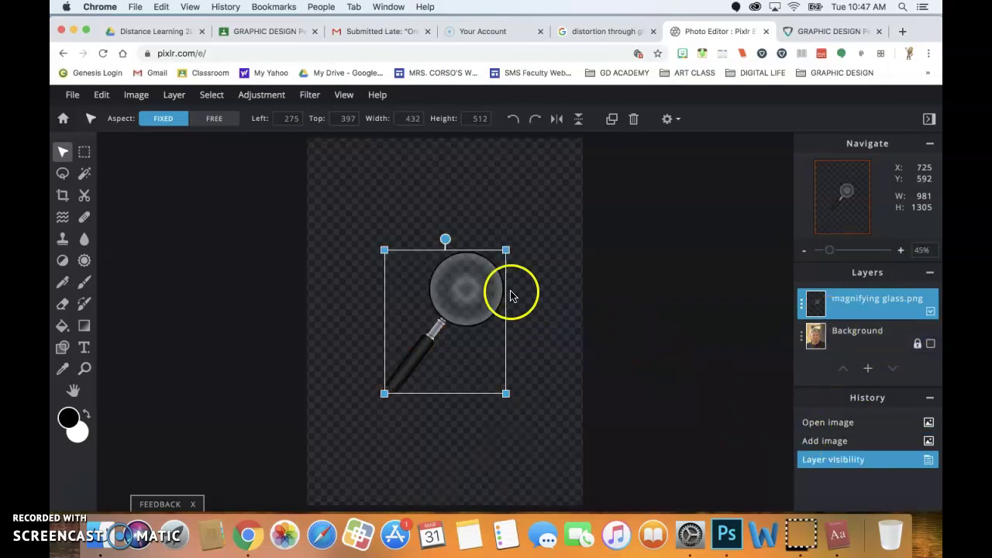
drag(507, 251, 560, 185)
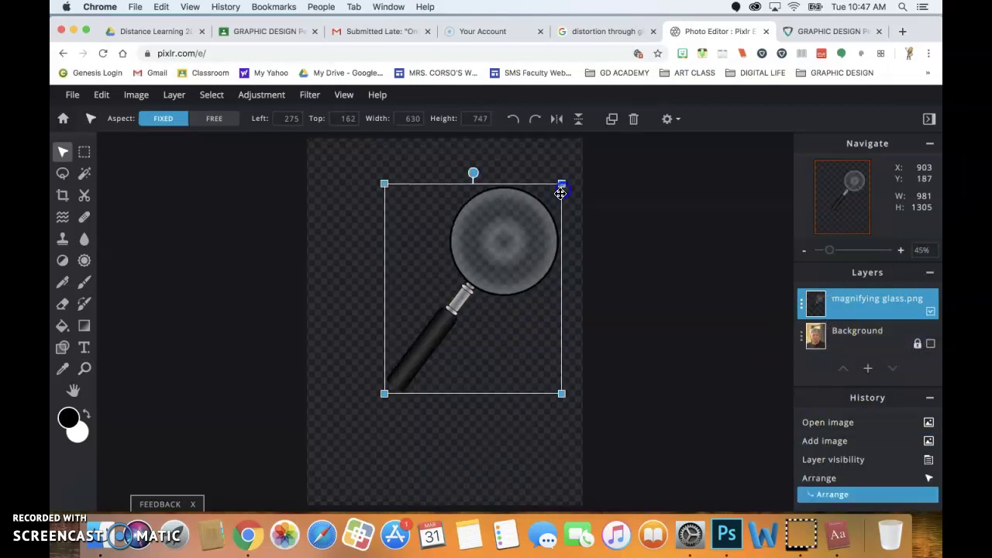
drag(500, 217, 465, 302)
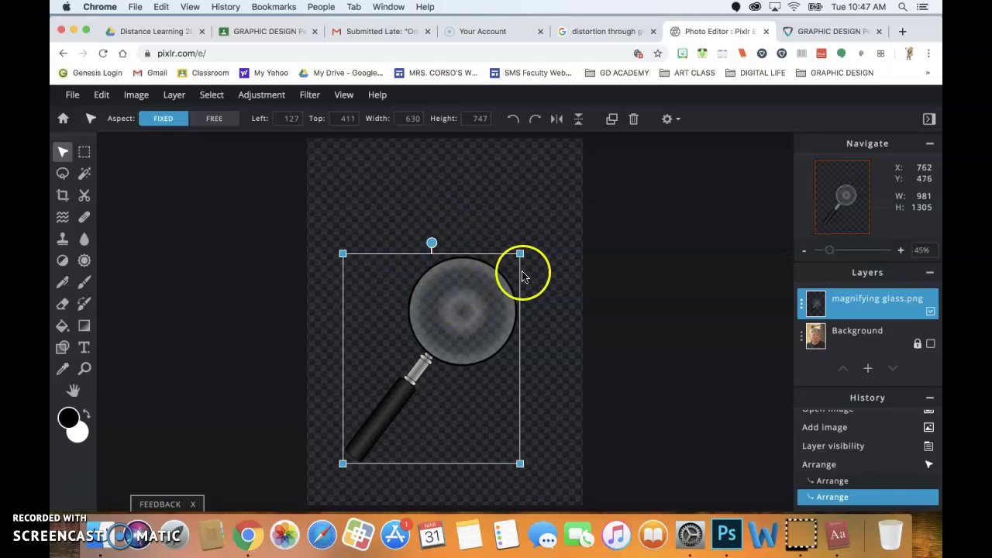
drag(520, 253, 539, 231)
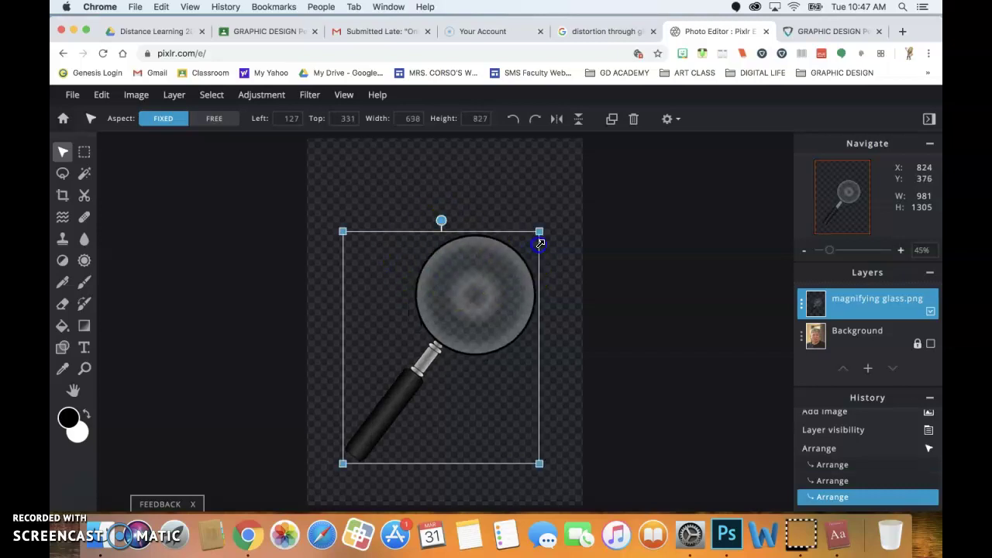
click(930, 344)
- Shrink the glass, tilt it about 45 degrees and place its lens over the eye
drag(485, 304, 483, 346)
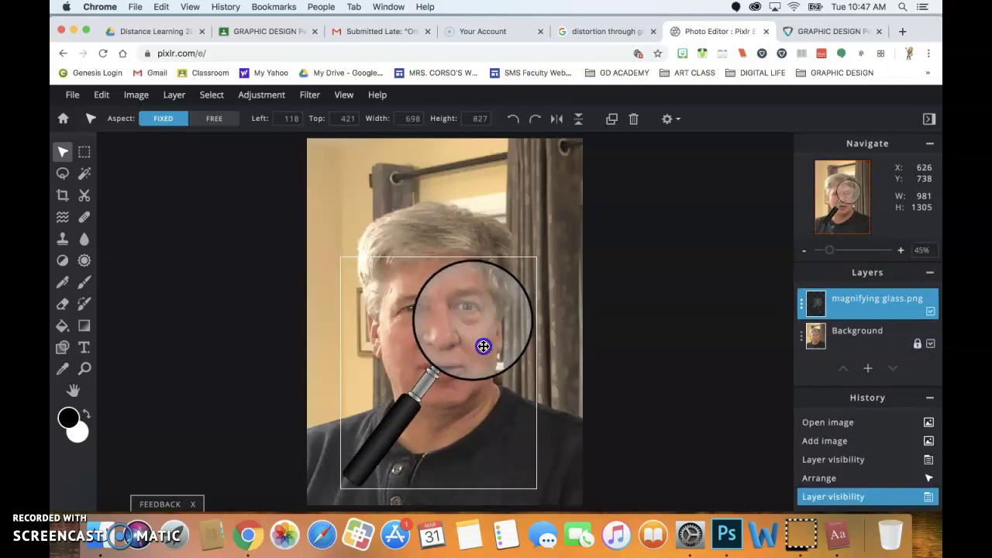
drag(531, 261, 483, 317)
drag(443, 357, 477, 306)
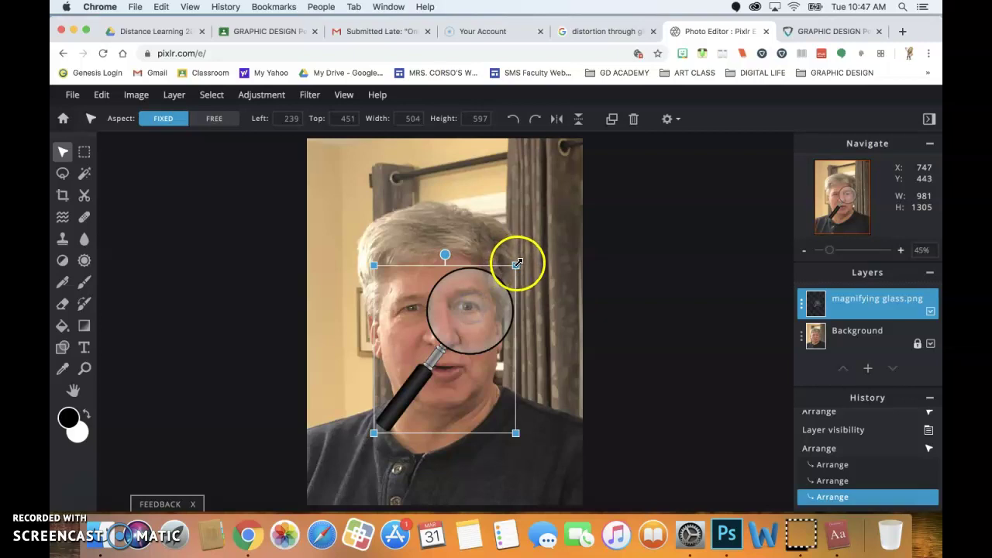
drag(445, 255, 459, 312)
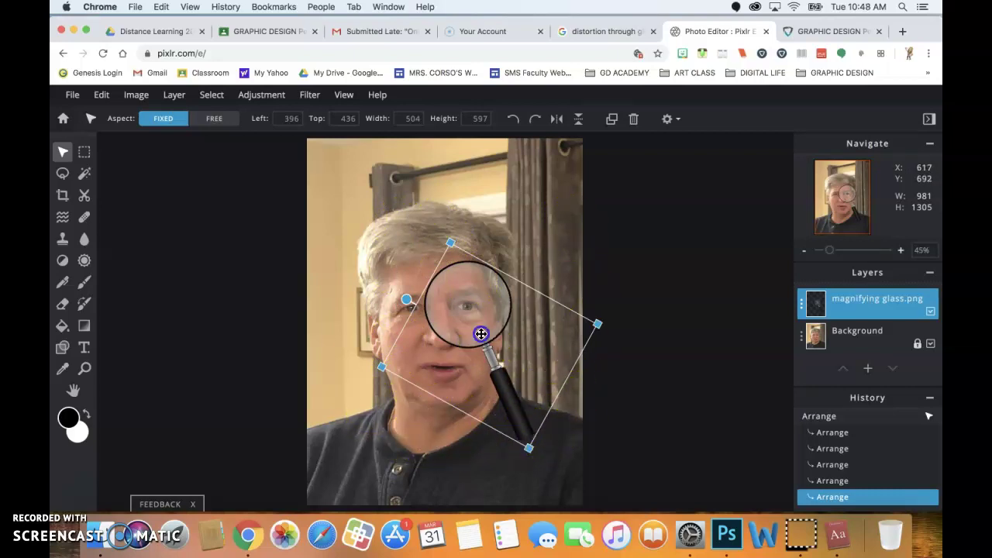
drag(478, 332, 480, 337)
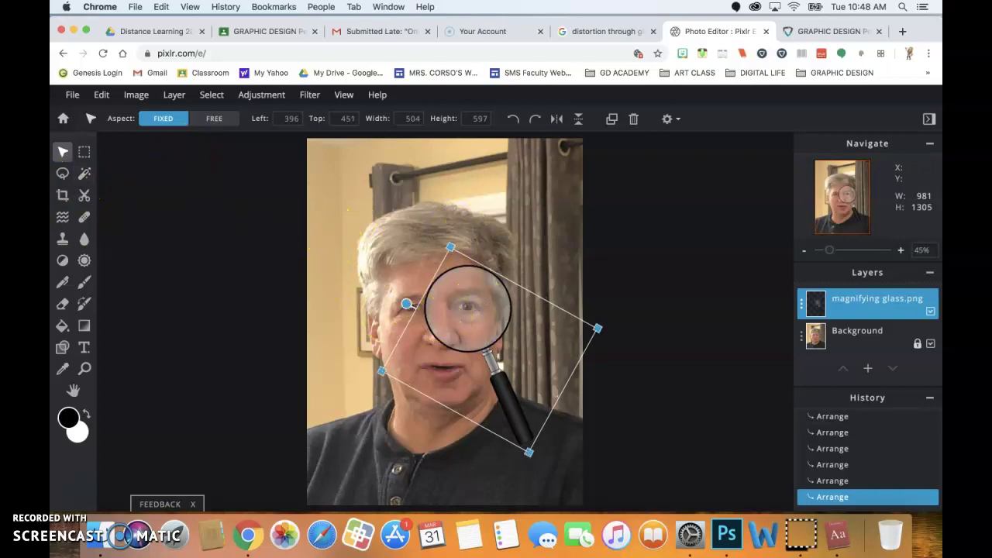
click(64, 218)
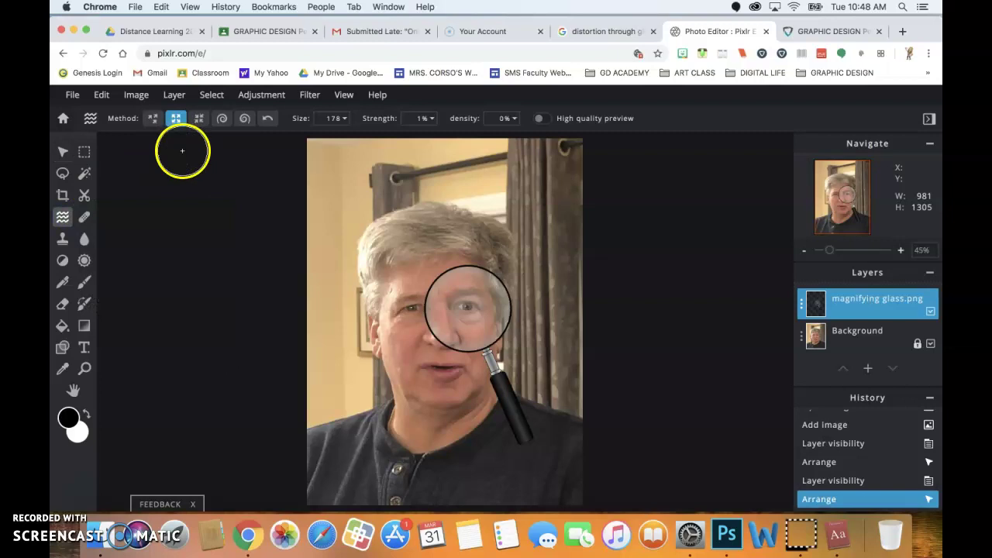
- Select the Background layer and test a Liquify stroke on the eye, undoing and redoing it
click(873, 341)
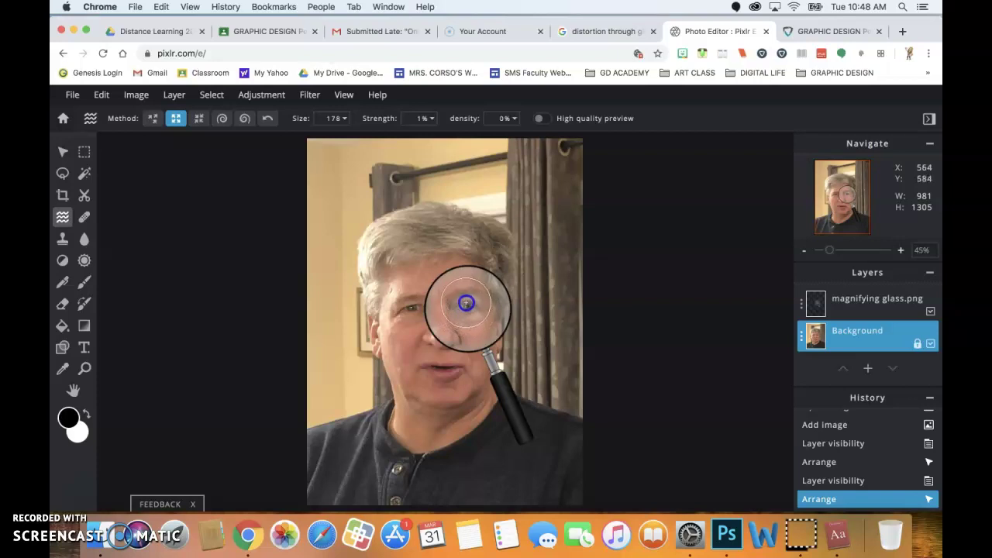
click(466, 303)
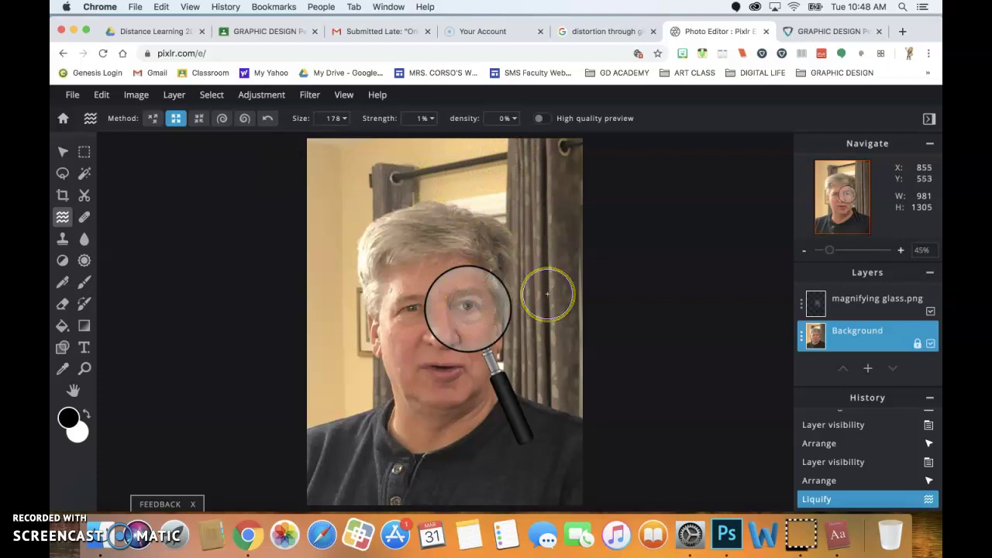
key(cmd+z)
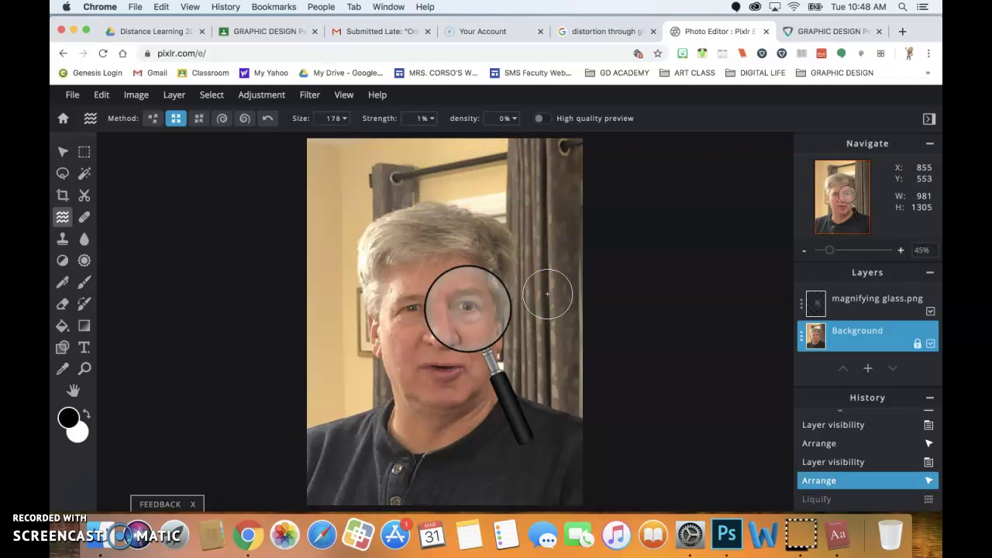
click(833, 462)
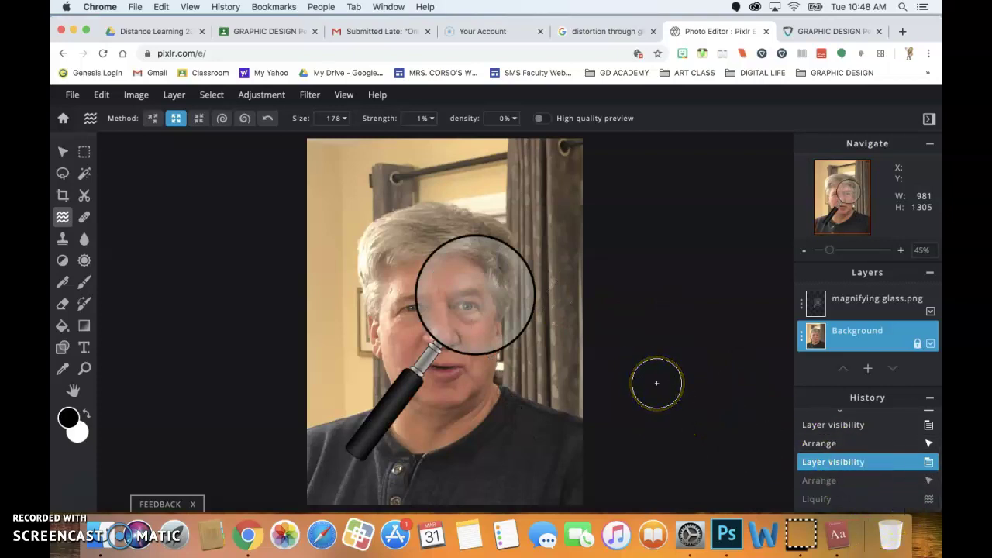
key(cmd+y)
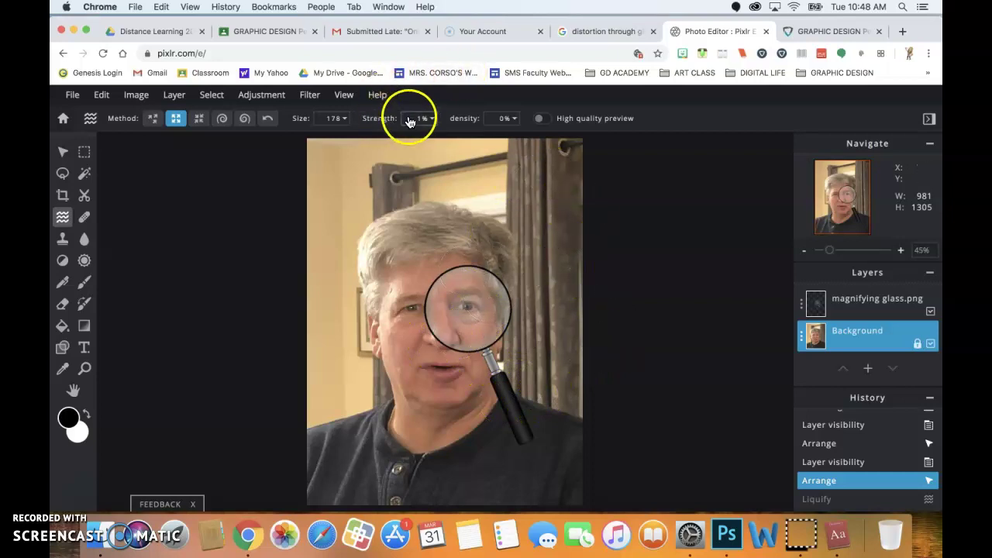
- Raise Liquify strength and density, then warp the eye inside the lens so it looks enlarged
click(433, 120)
click(332, 141)
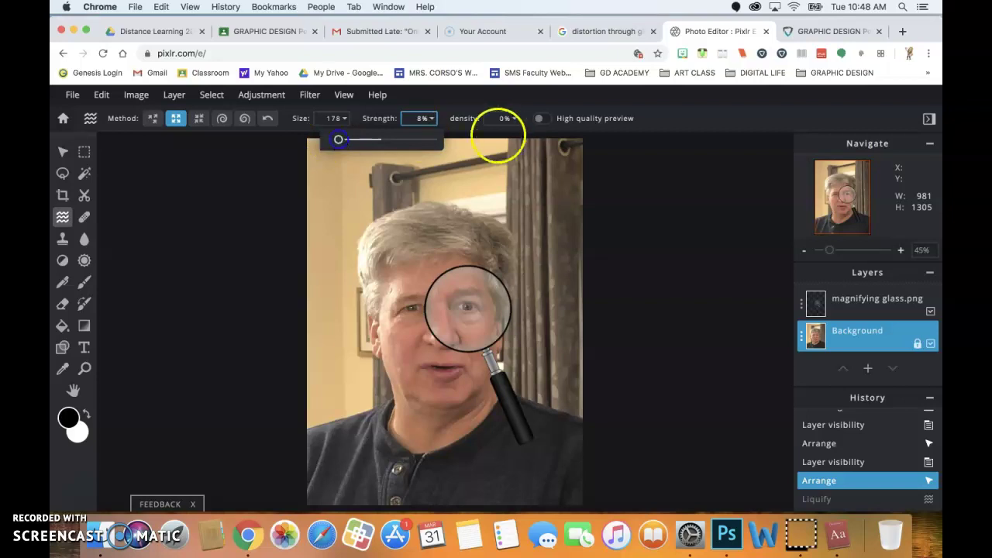
click(346, 120)
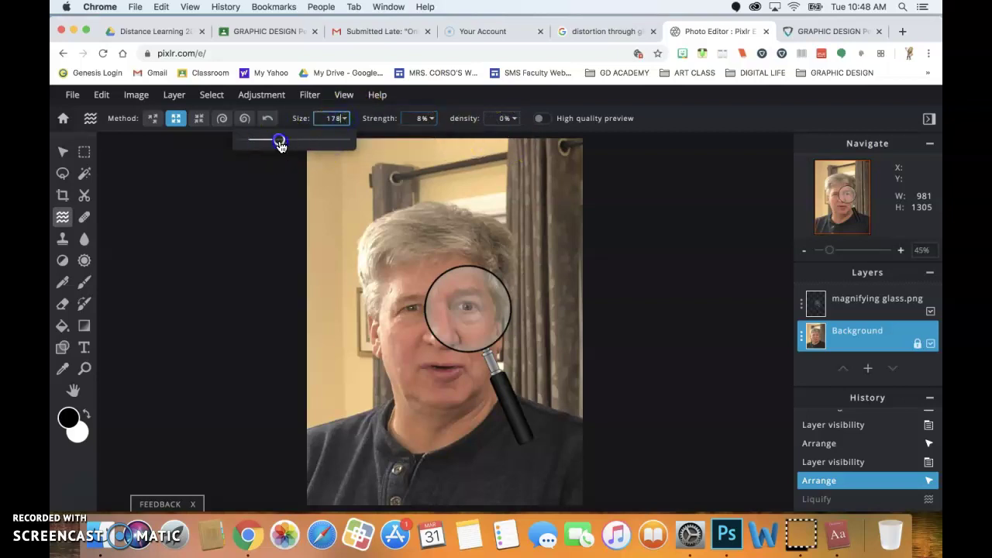
click(504, 121)
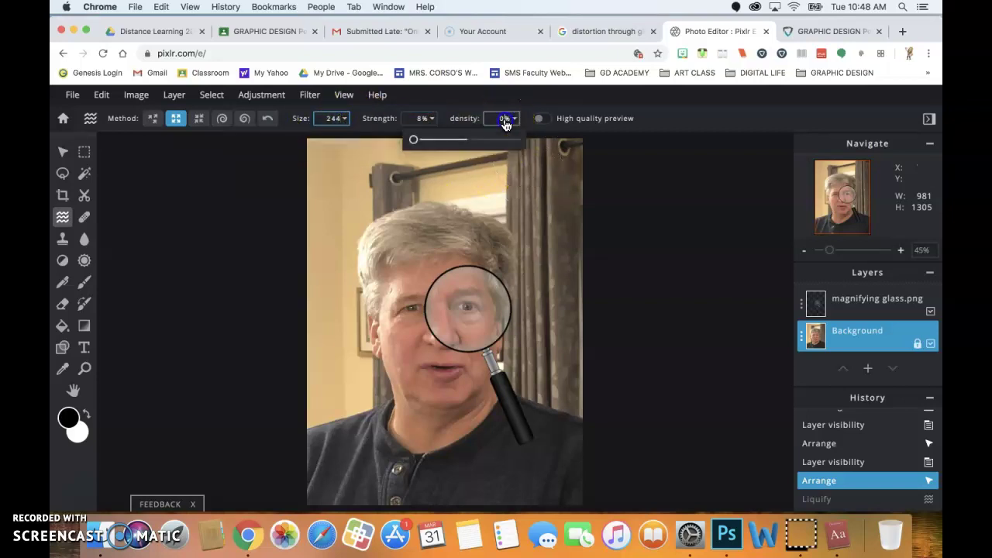
click(414, 141)
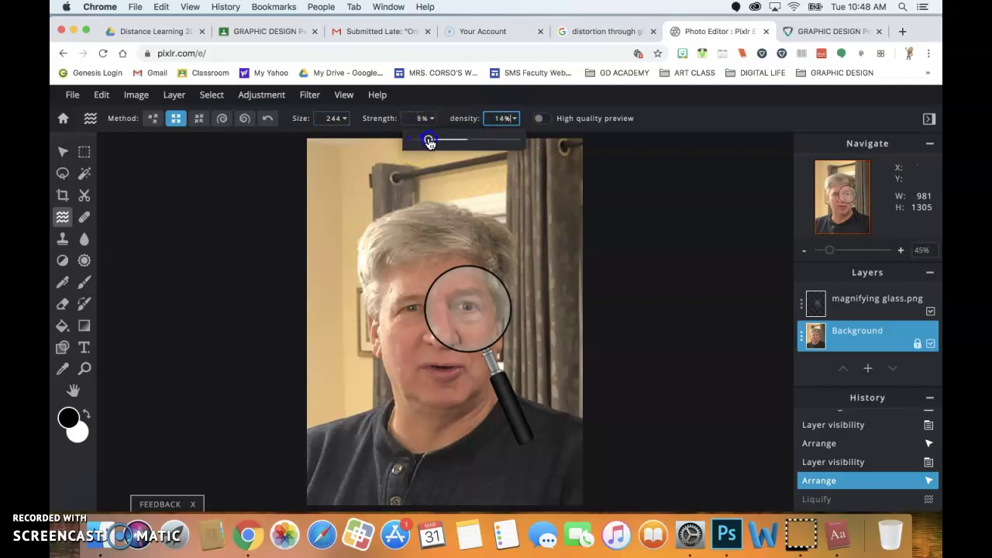
click(467, 308)
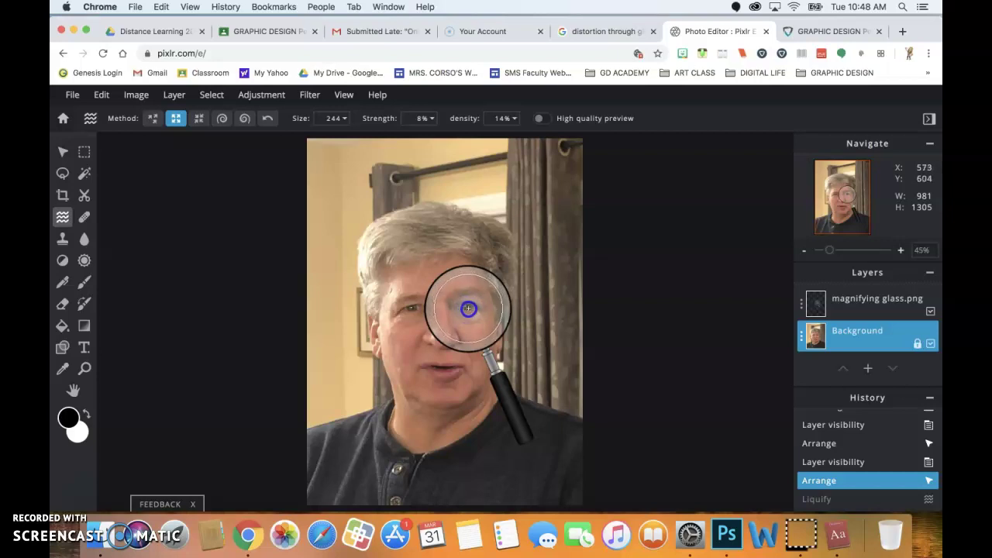
drag(468, 309, 473, 305)
click(465, 309)
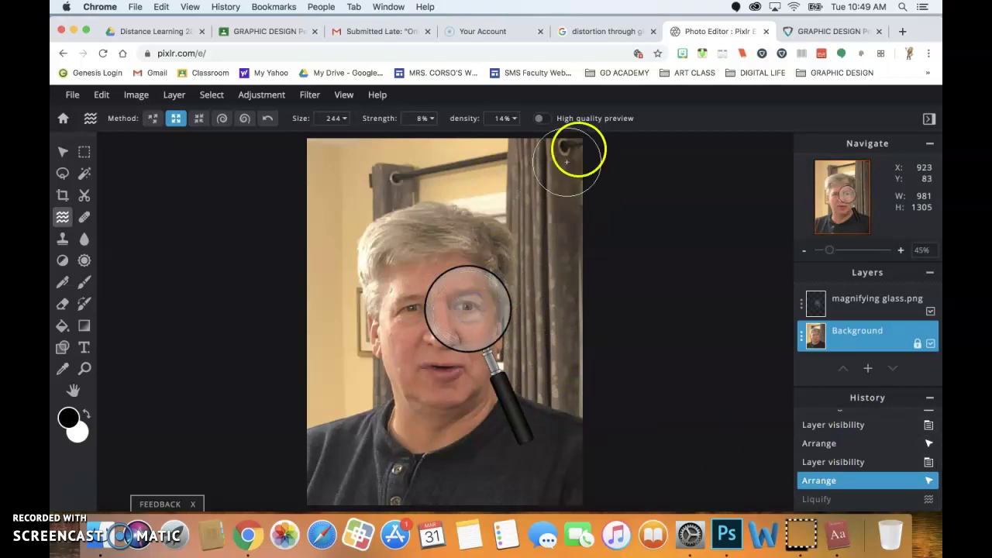
drag(465, 288, 468, 308)
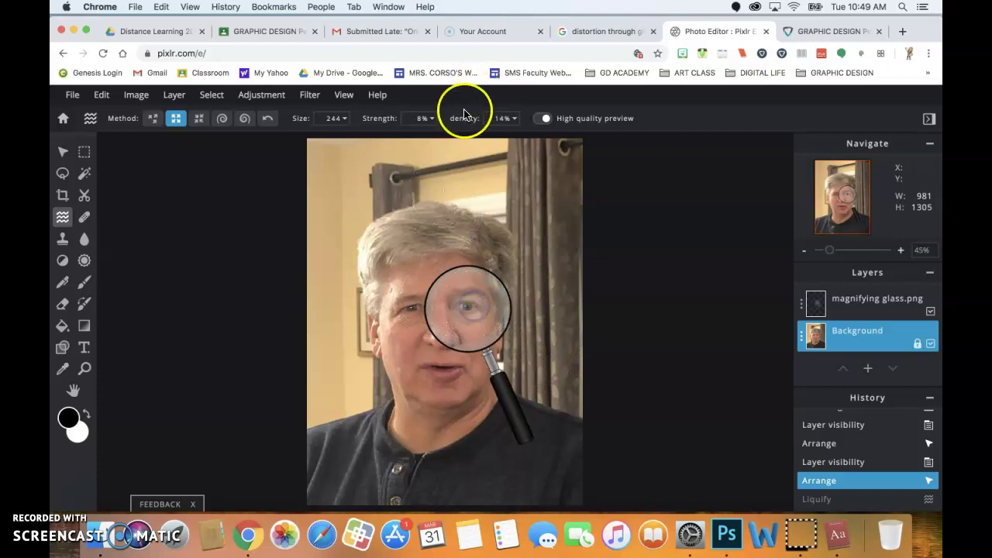
- Zoom closer on the face, warp the eye in the lens again, and set density to 48%
click(97, 367)
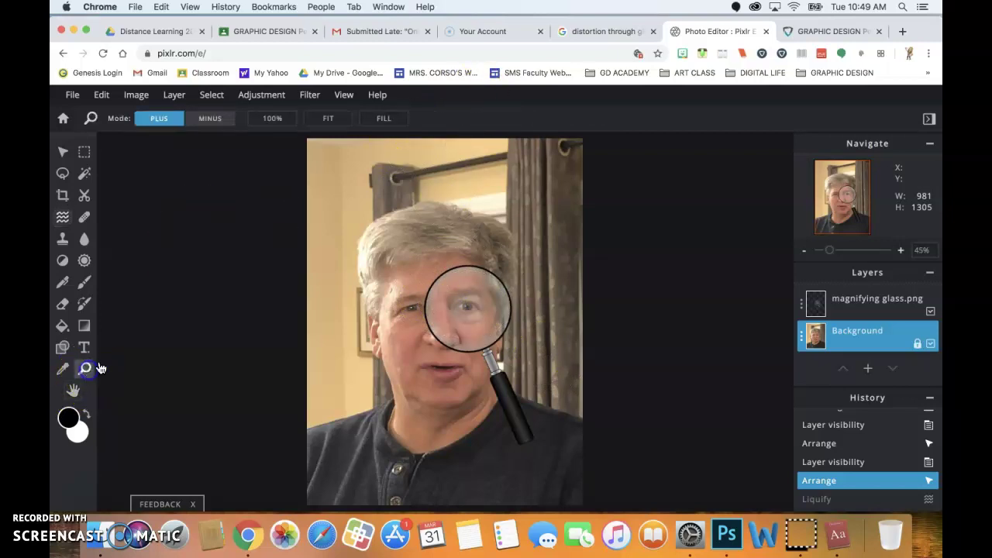
click(395, 261)
click(464, 417)
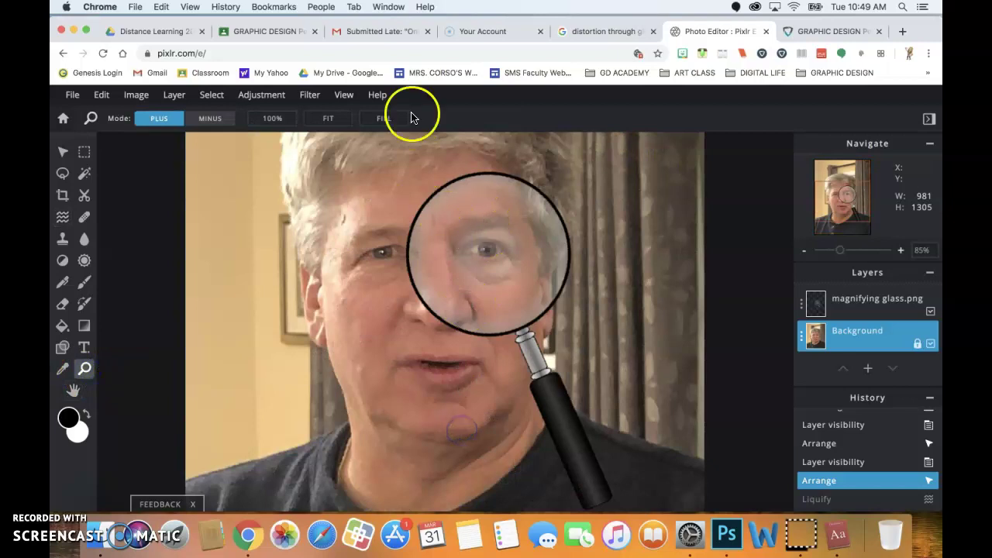
click(62, 215)
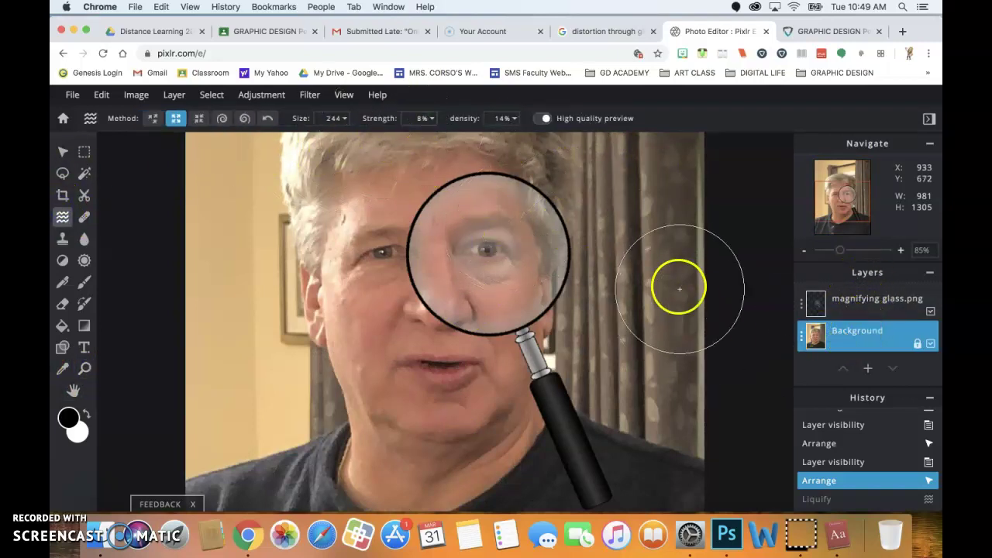
drag(491, 270, 489, 249)
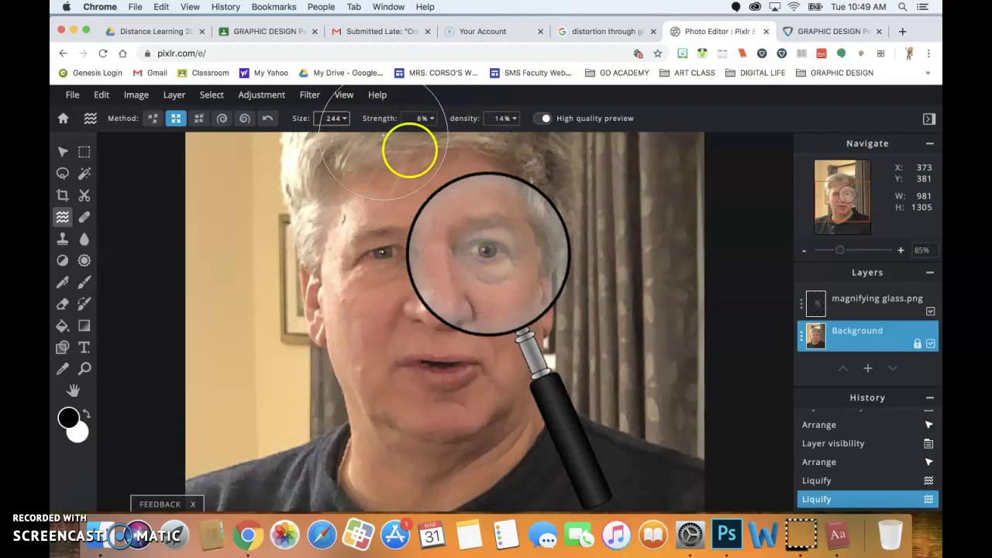
click(514, 120)
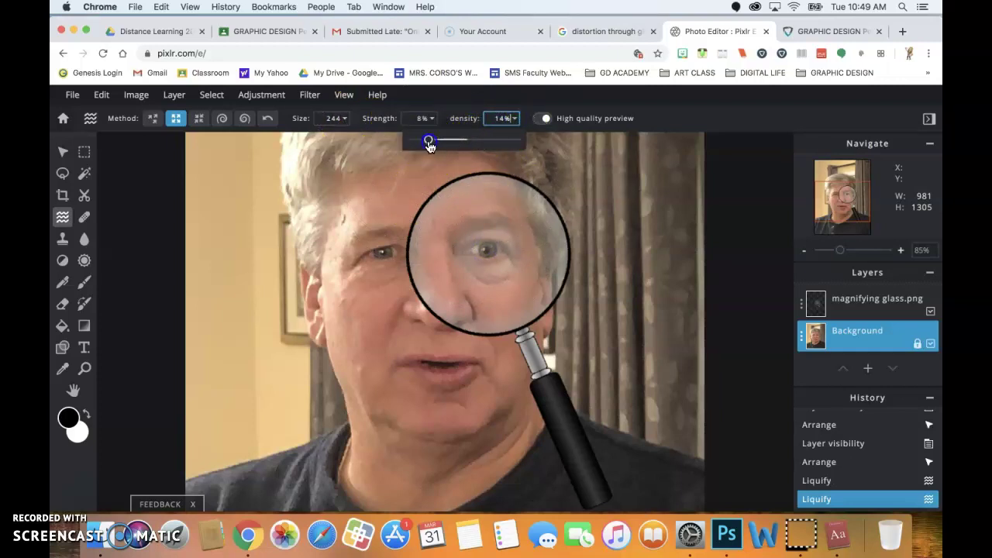
mouse_move(453, 143)
mouse_down()
mouse_move(481, 300)
mouse_move(492, 248)
mouse_move(469, 254)
mouse_move(485, 247)
mouse_up()
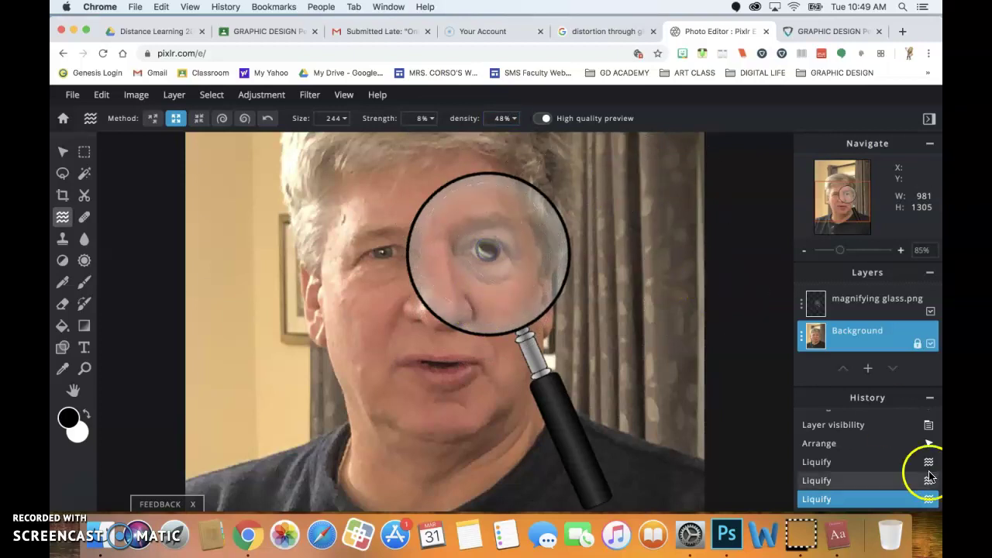
- Revert the eye distortions in History and hide the magnifying glass layer
click(891, 447)
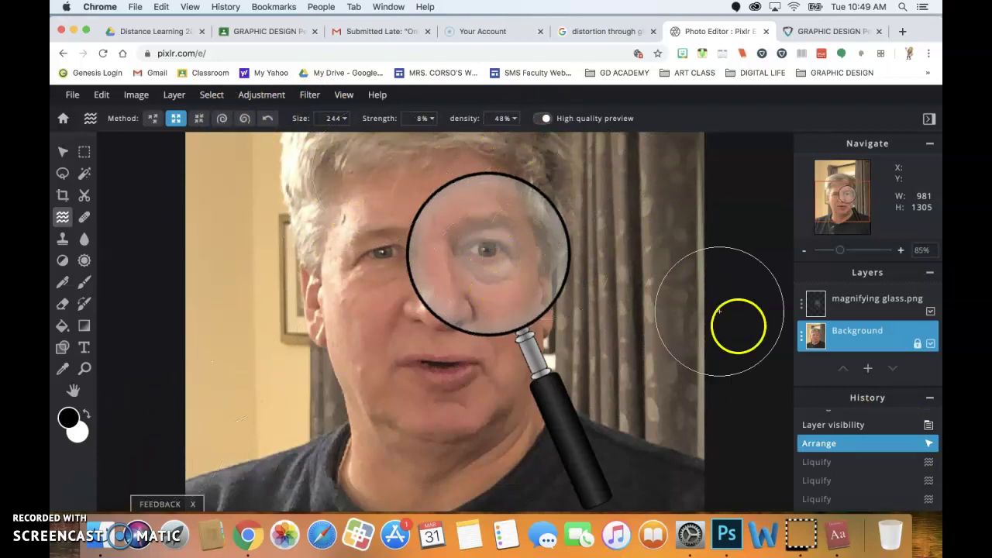
click(928, 346)
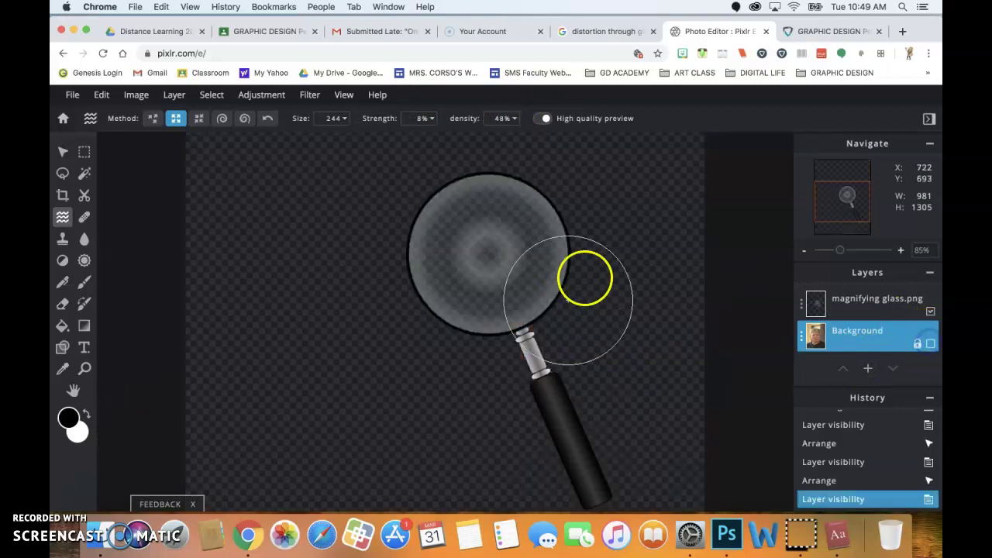
click(929, 346)
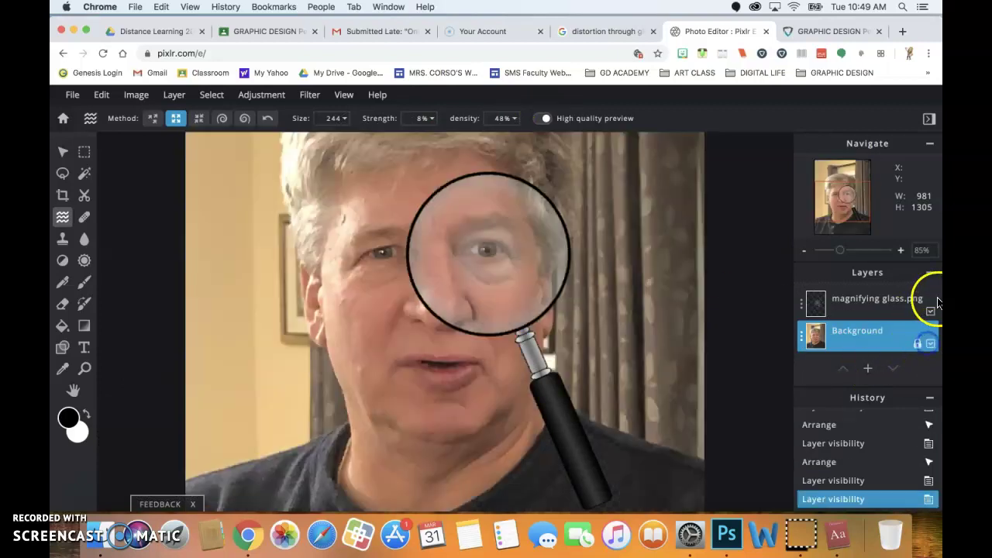
click(930, 310)
- Add an empty Layer 3, then select the magnifying glass.png layer
click(868, 368)
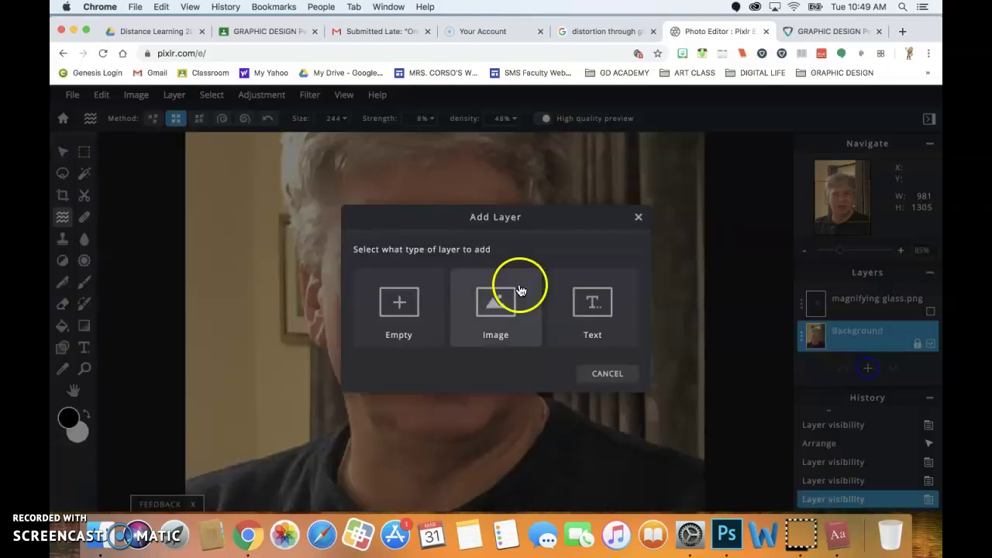
click(422, 300)
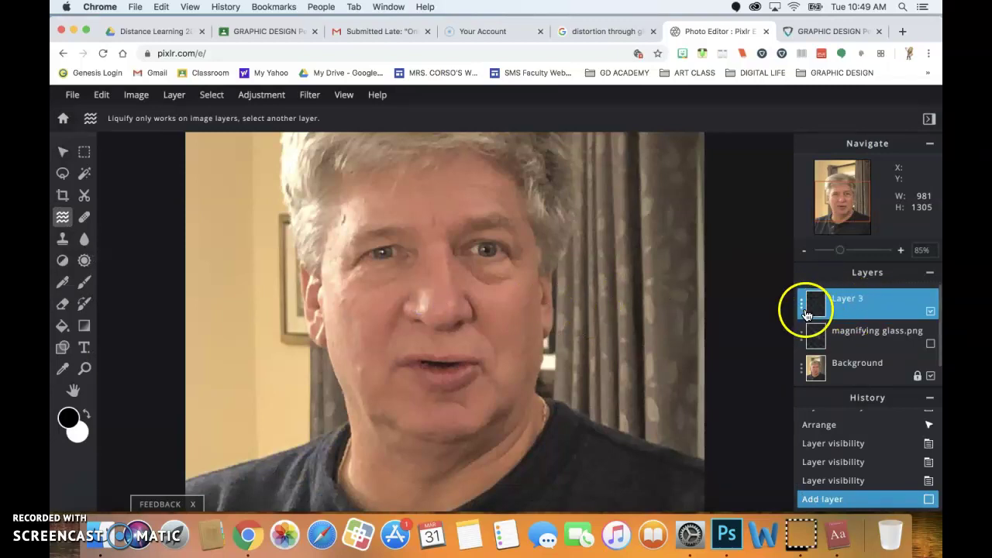
click(863, 300)
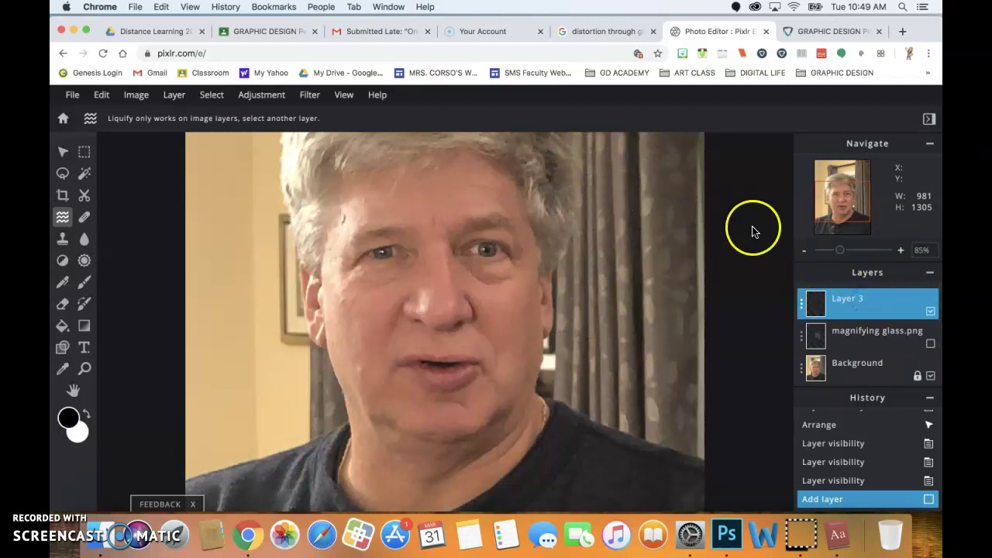
click(863, 338)
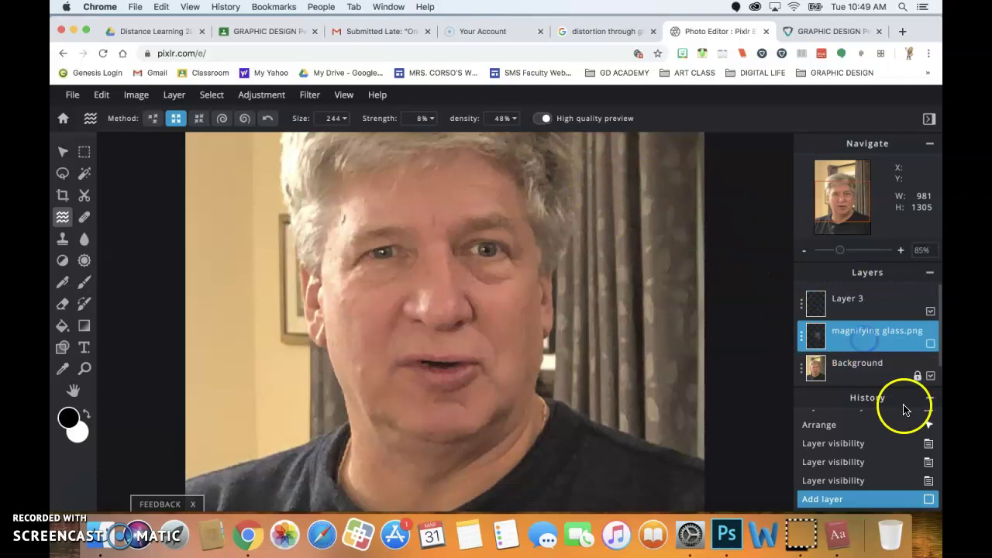
scroll(876, 371, down, 2)
- Add the 'hiclipart.com copy' drinking-glass image as a new layer
click(861, 376)
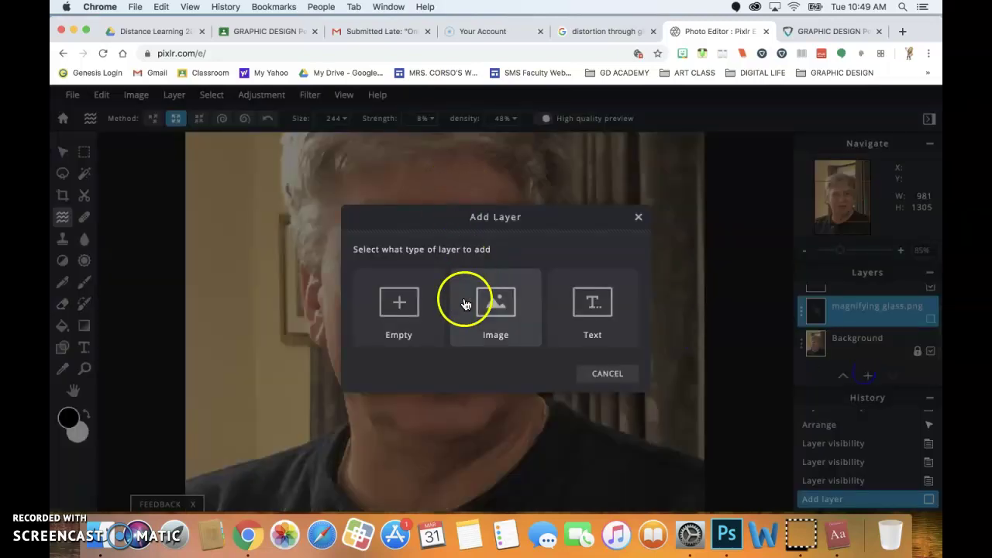
click(500, 302)
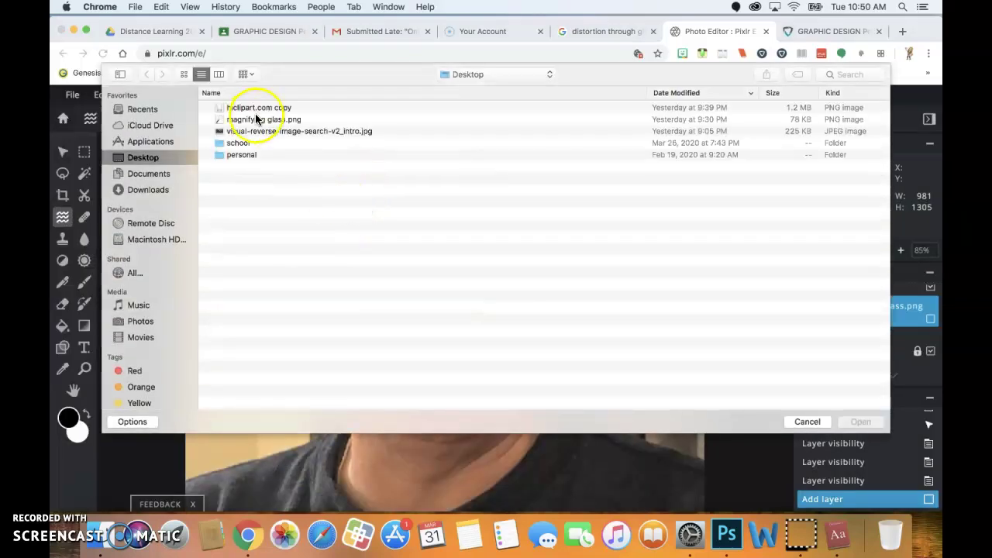
double_click(250, 109)
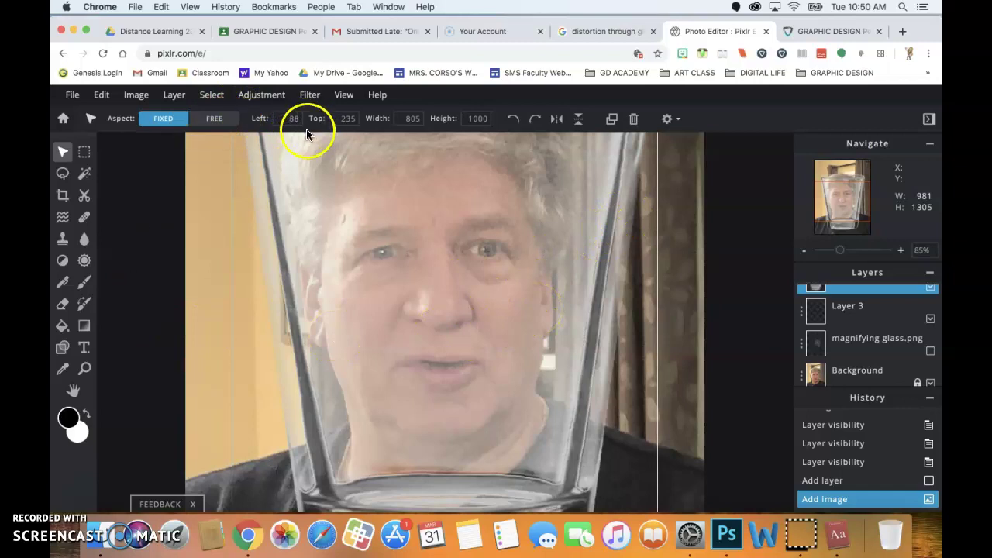
- Fit the photo in view, then resize the glass to 880 × 1093 over the man's face
click(84, 368)
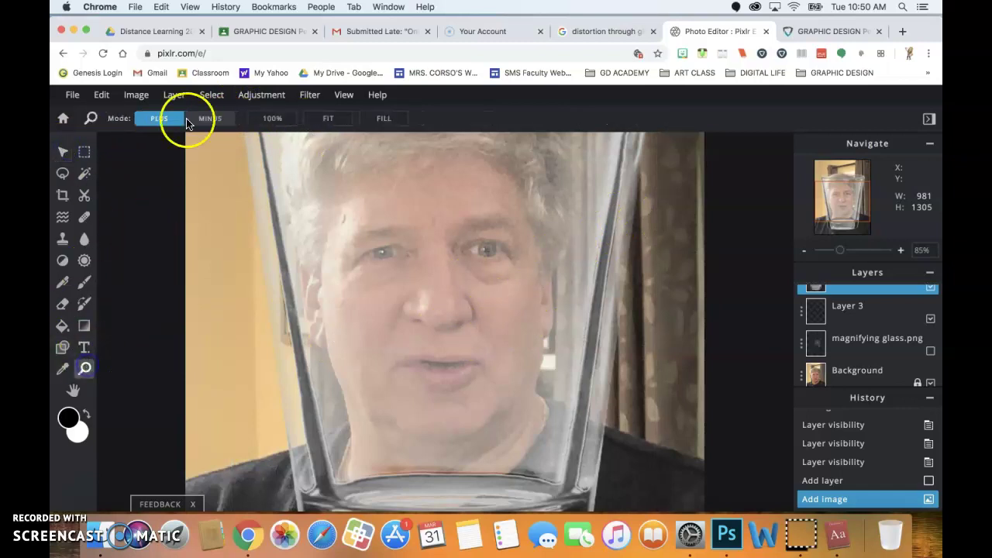
click(328, 119)
click(63, 151)
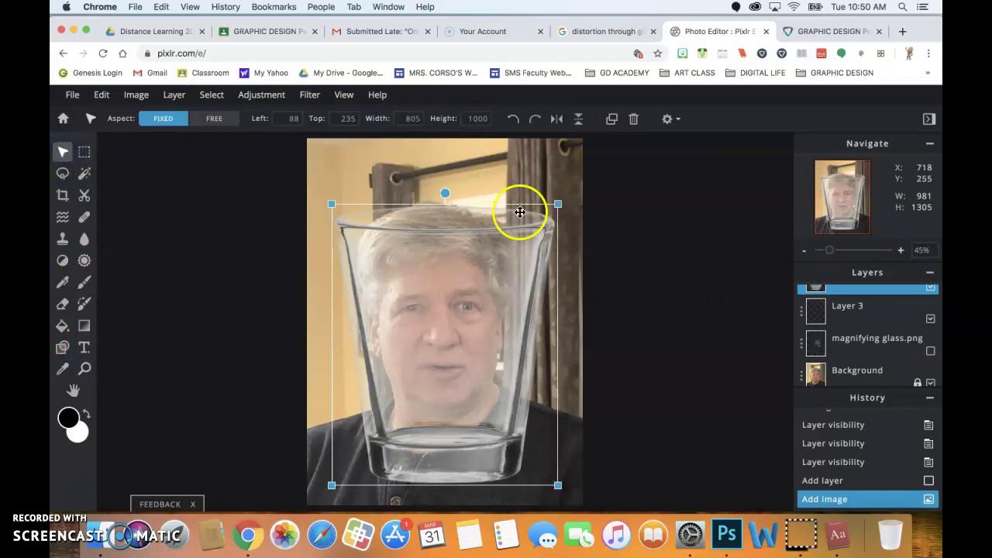
drag(559, 204, 578, 178)
drag(494, 275, 472, 312)
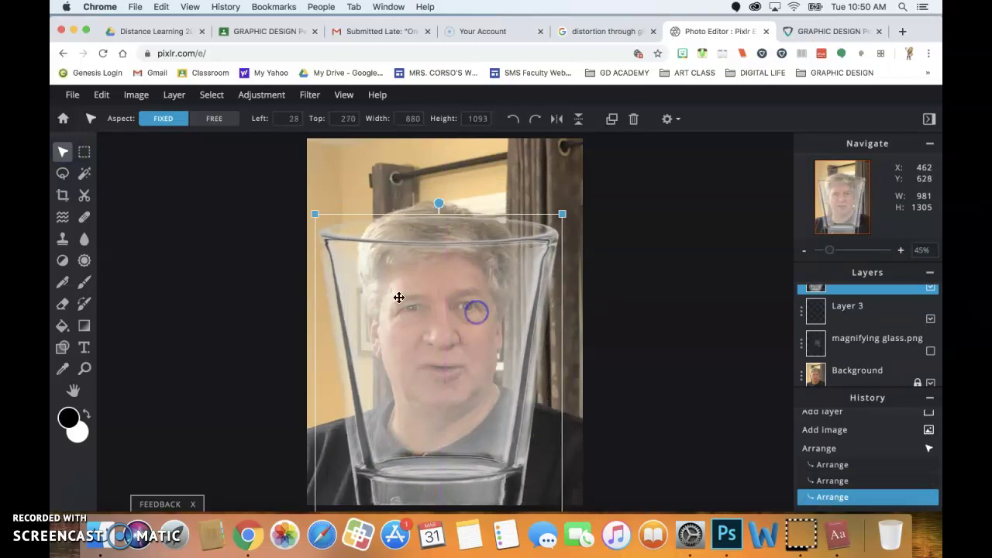
click(612, 31)
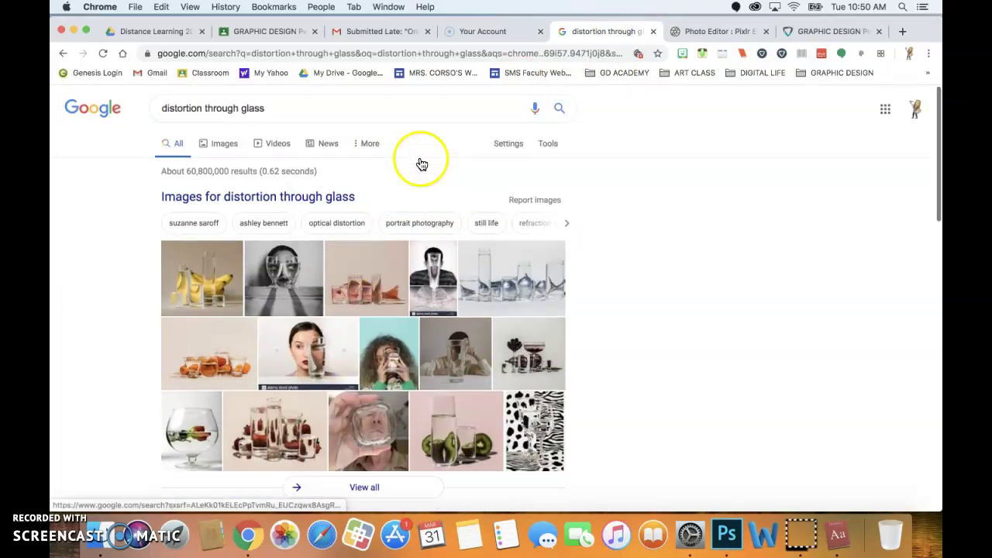
click(432, 284)
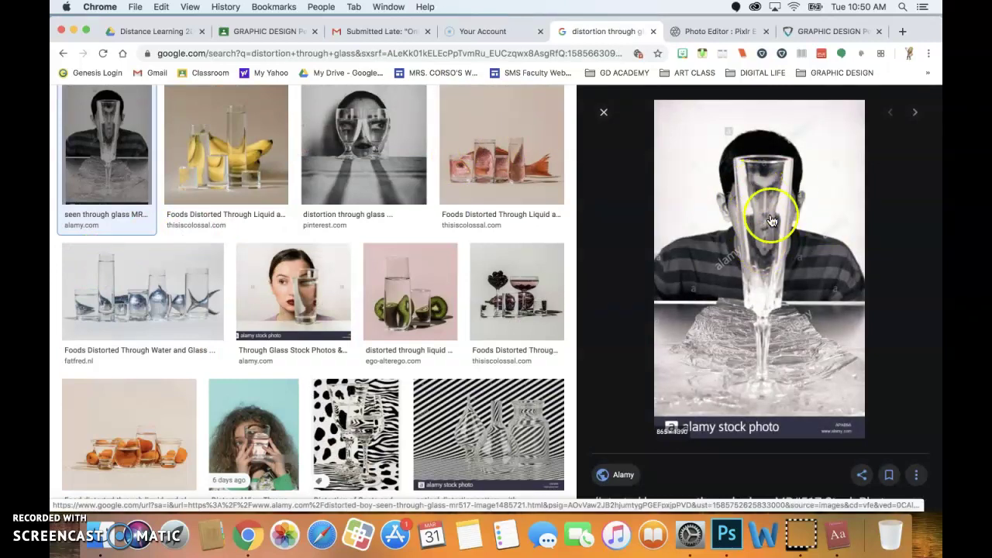
click(353, 302)
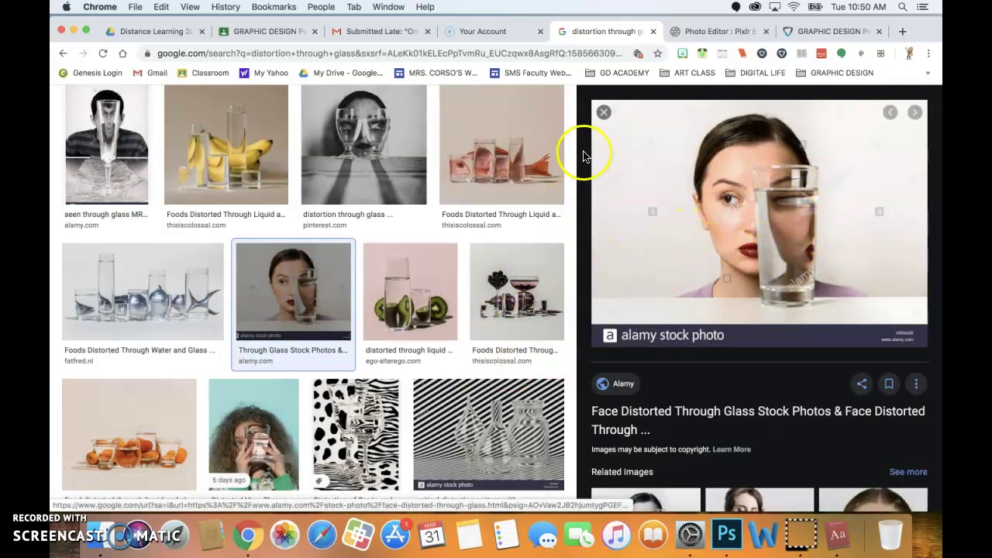
scroll(691, 407, down, 2)
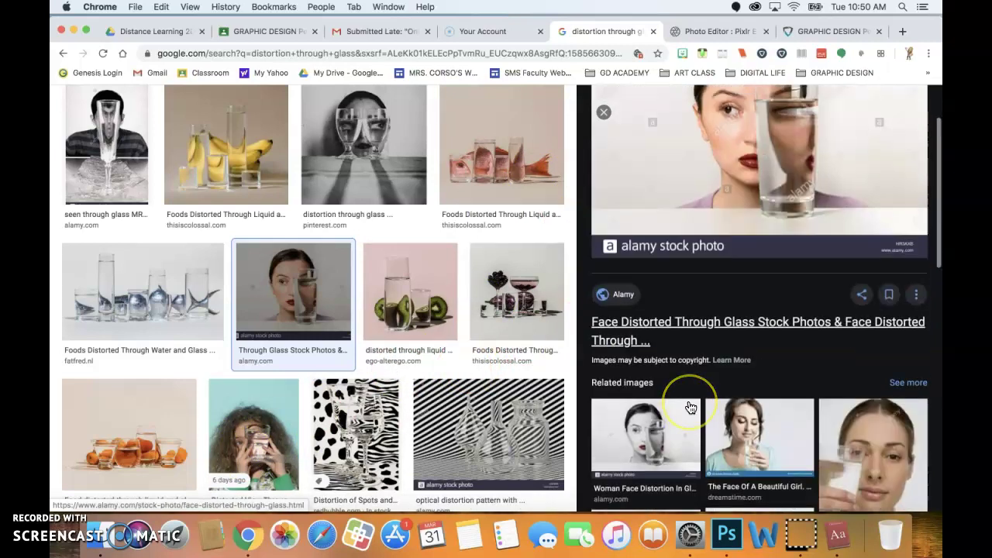
scroll(691, 406, down, 1)
scroll(687, 407, up, 3)
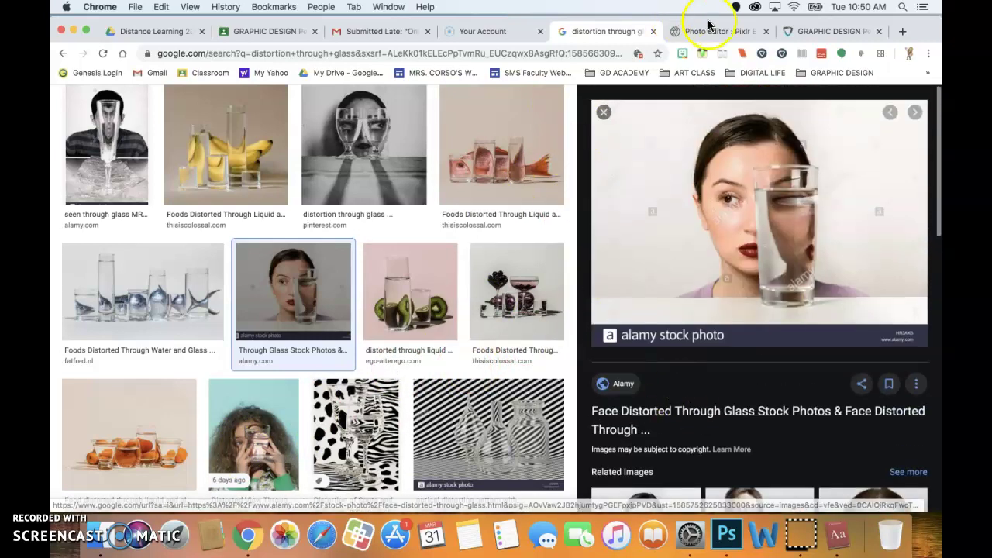
click(707, 30)
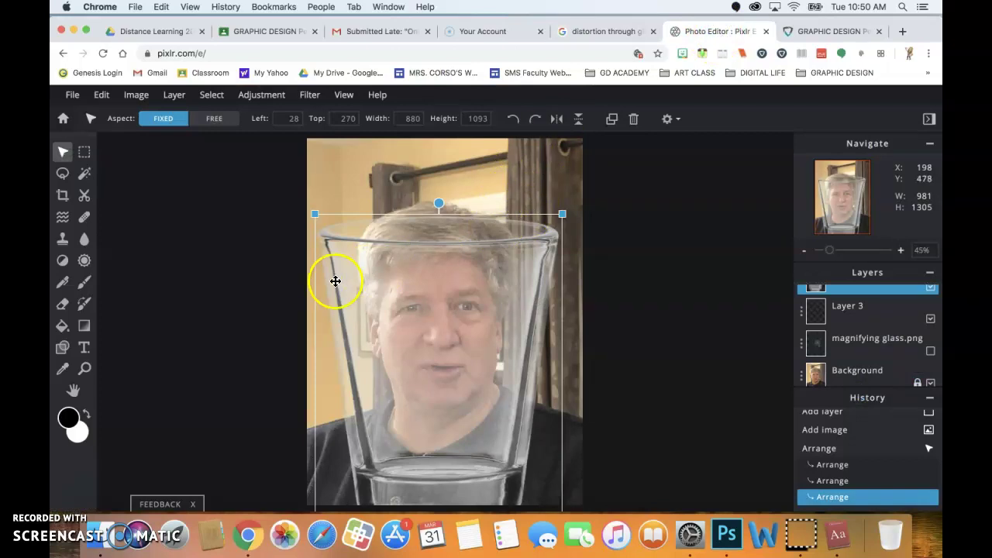
- On the Background layer, push-warp the face, hair and eye area with Liquify's Push method
click(852, 372)
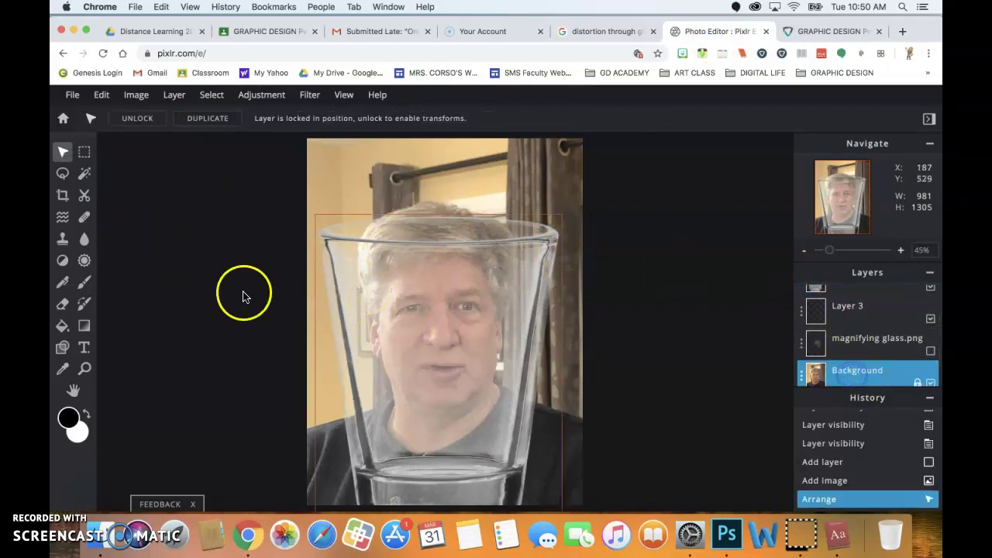
click(63, 217)
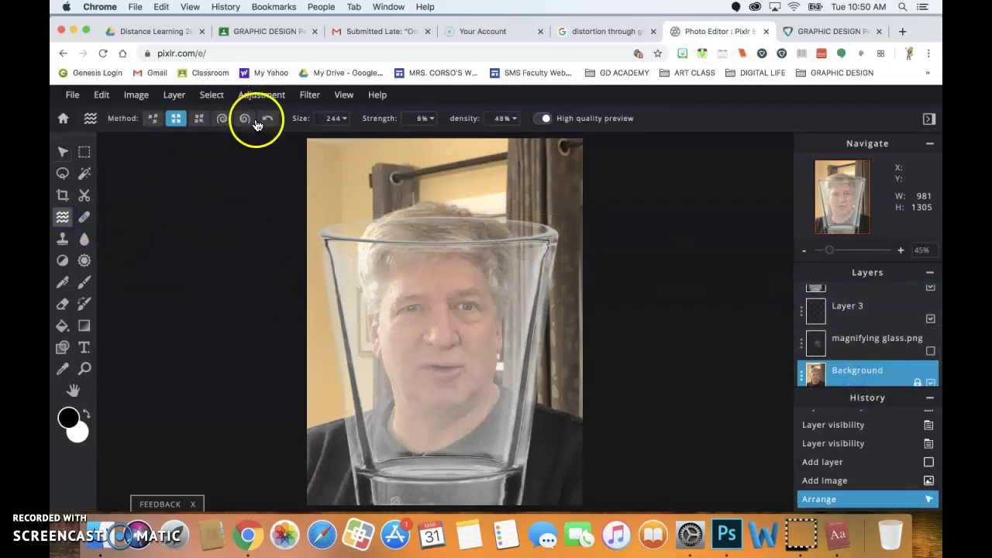
click(153, 118)
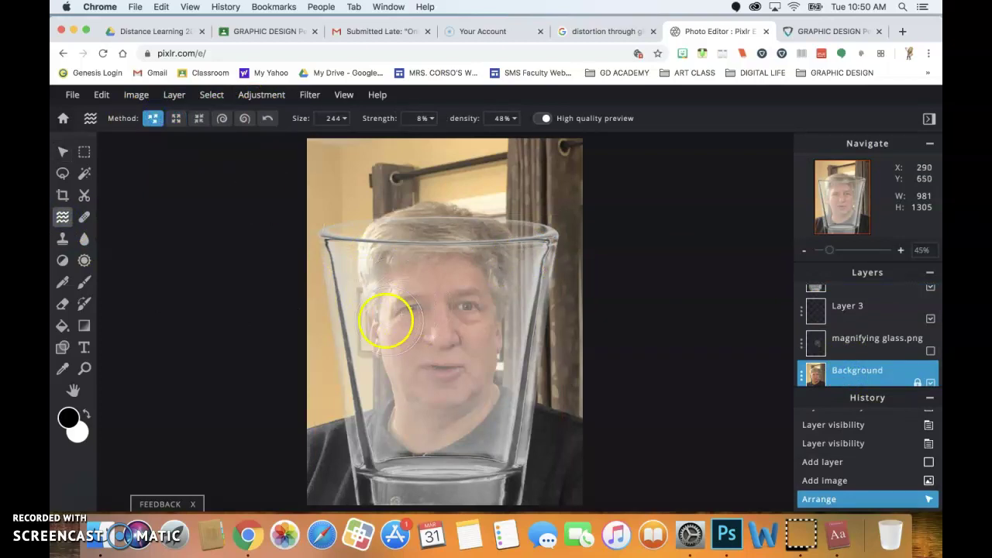
drag(385, 320, 416, 316)
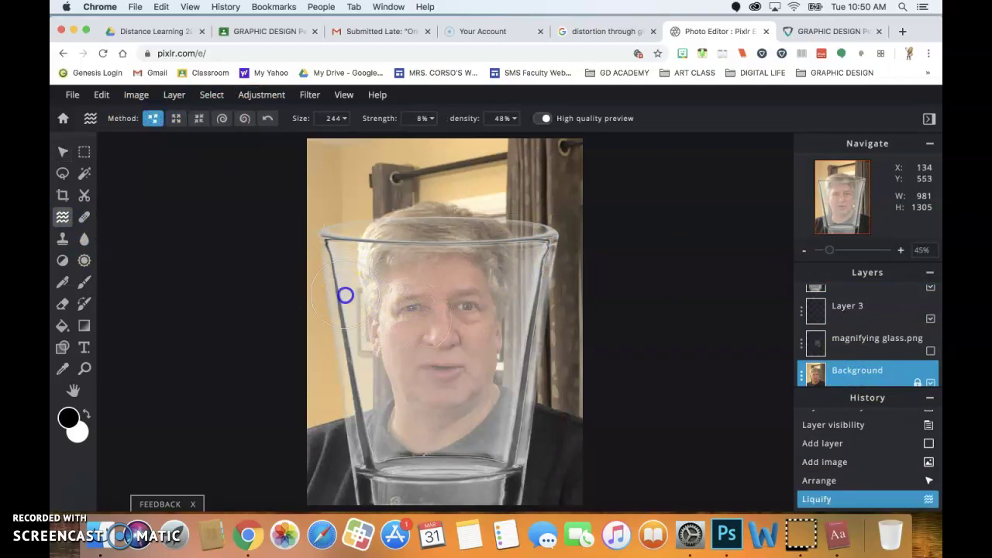
drag(343, 294, 421, 295)
mouse_move(421, 314)
mouse_down()
mouse_move(389, 322)
mouse_move(422, 331)
mouse_move(379, 350)
mouse_move(406, 352)
mouse_up()
- Raise Liquify density to 60%, then warp the features, mouth, chin, nose and glass-rim area
click(502, 118)
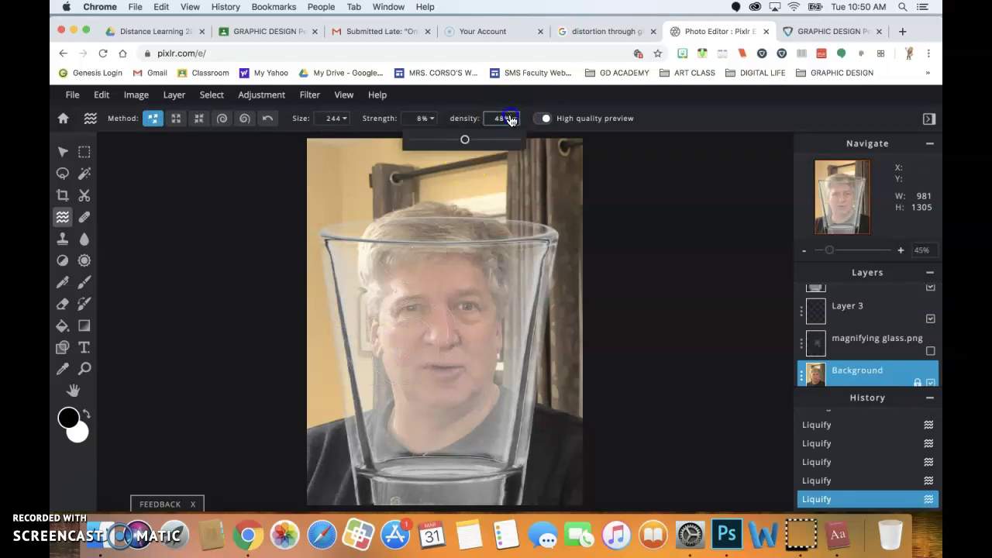
drag(467, 139, 479, 141)
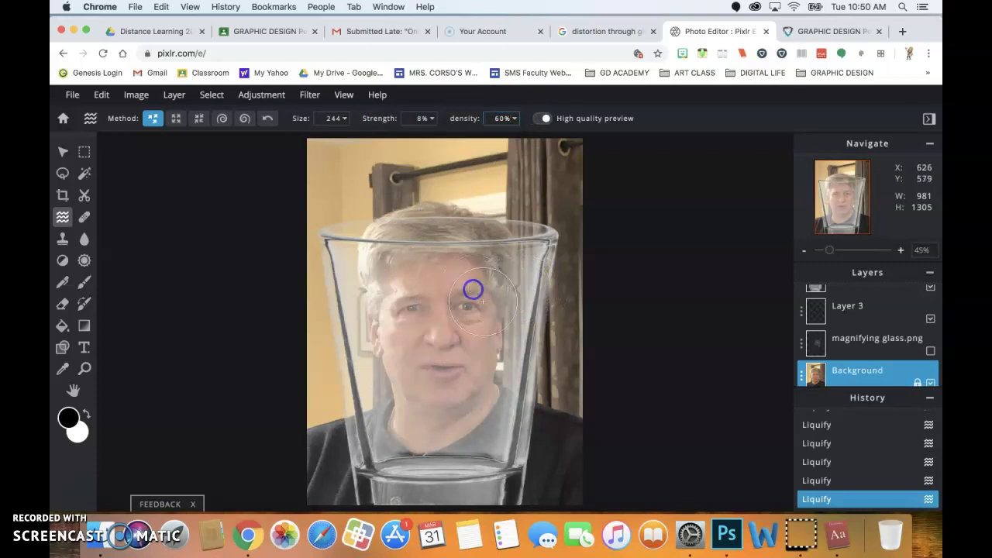
mouse_move(504, 314)
mouse_down()
mouse_move(465, 331)
mouse_move(501, 352)
mouse_move(400, 351)
mouse_move(391, 303)
mouse_move(469, 297)
mouse_move(388, 289)
mouse_move(424, 287)
mouse_move(391, 316)
mouse_move(493, 304)
mouse_move(429, 344)
mouse_move(427, 353)
mouse_move(458, 351)
mouse_move(456, 377)
mouse_move(406, 377)
mouse_move(499, 360)
mouse_move(485, 331)
mouse_move(514, 324)
mouse_move(398, 322)
mouse_move(407, 297)
mouse_move(388, 292)
mouse_move(431, 292)
mouse_move(357, 250)
mouse_move(409, 279)
mouse_move(541, 271)
mouse_move(417, 268)
mouse_up()
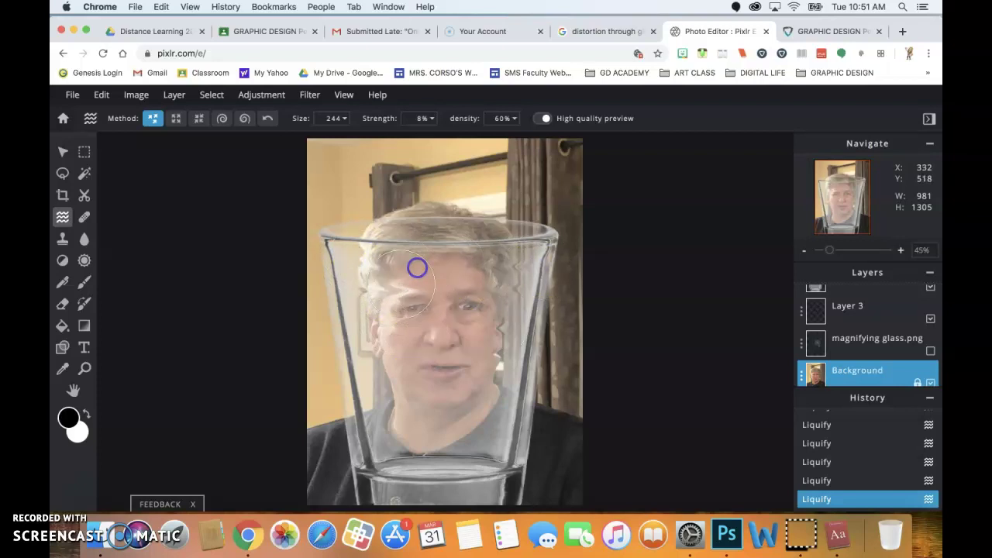
mouse_move(349, 383)
mouse_down()
mouse_move(482, 388)
mouse_move(391, 401)
mouse_move(518, 405)
mouse_move(397, 405)
mouse_move(385, 416)
mouse_move(422, 422)
mouse_up()
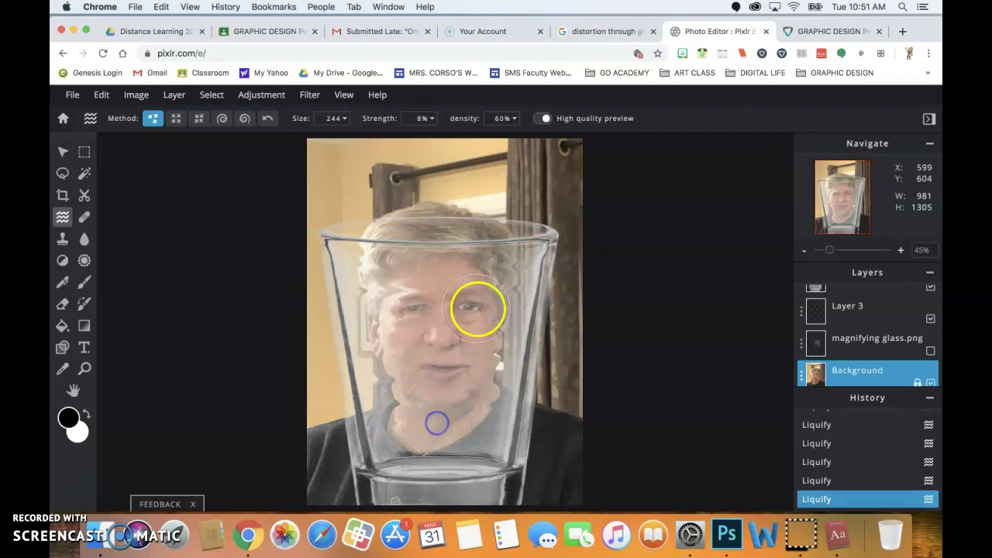
mouse_move(477, 309)
mouse_down()
mouse_move(482, 266)
mouse_move(496, 264)
mouse_up()
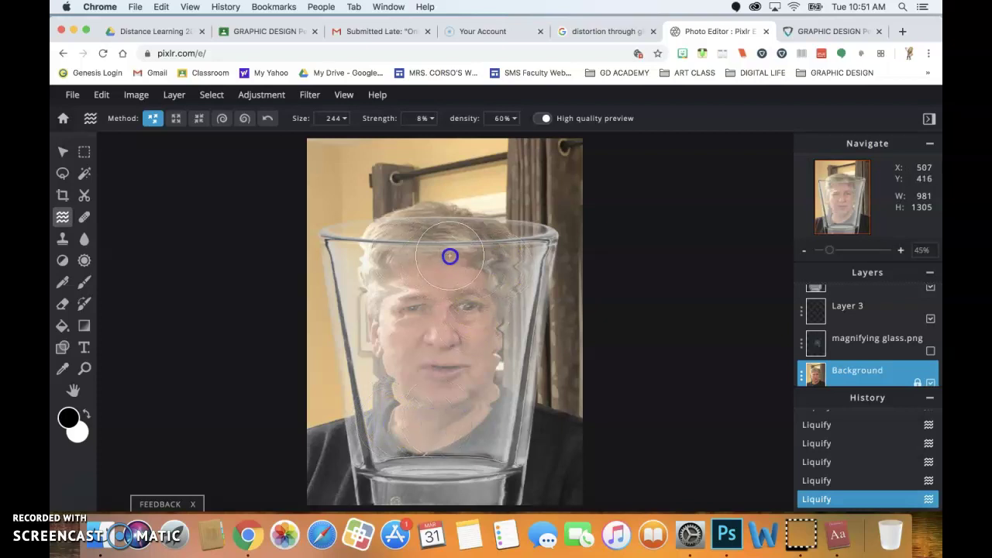
mouse_move(438, 319)
mouse_down()
mouse_move(405, 321)
mouse_move(423, 330)
mouse_up()
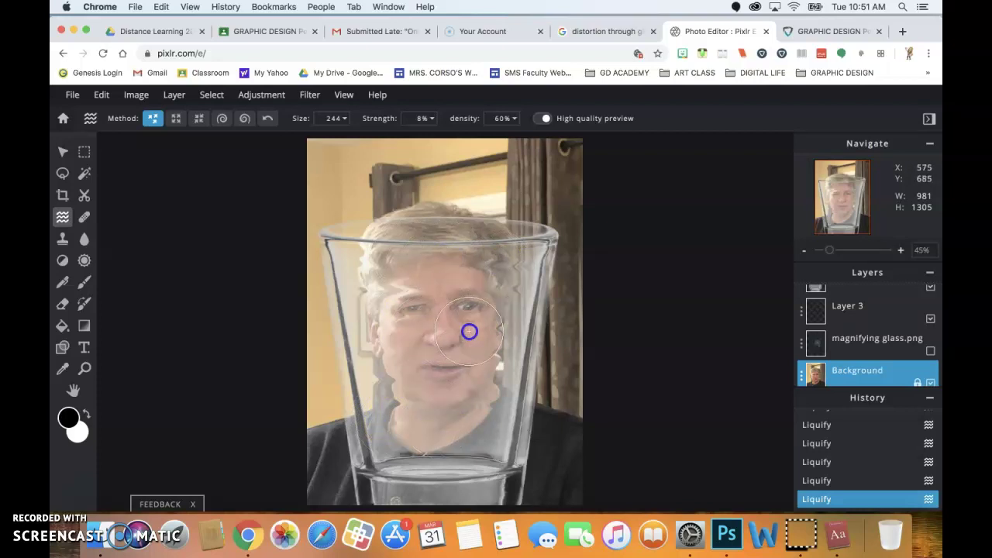
mouse_move(424, 370)
mouse_down()
mouse_move(419, 379)
mouse_move(448, 377)
mouse_move(421, 354)
mouse_move(448, 347)
mouse_up()
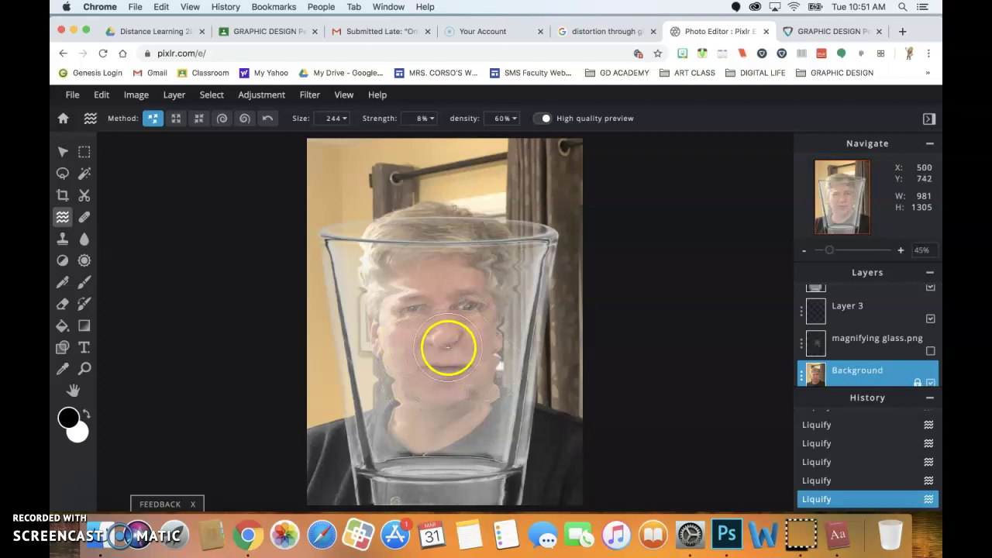
mouse_move(379, 348)
mouse_down()
mouse_move(412, 321)
mouse_move(405, 299)
mouse_move(498, 335)
mouse_move(622, 275)
mouse_move(512, 240)
mouse_move(498, 288)
mouse_move(513, 286)
mouse_move(499, 284)
mouse_up()
drag(335, 259, 354, 259)
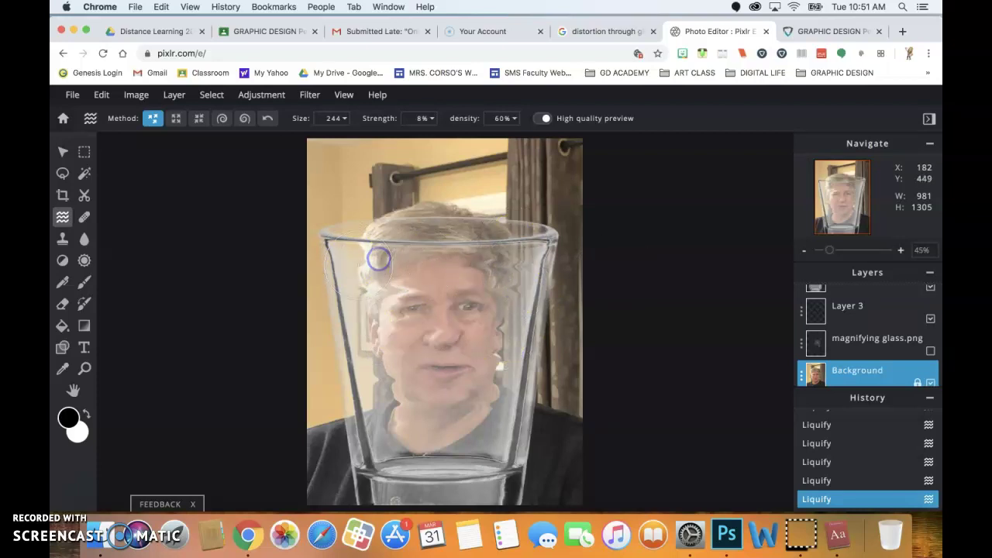
- Raise Liquify strength from 8% to 38%, push along the glass rim, then undo that stroke
click(423, 118)
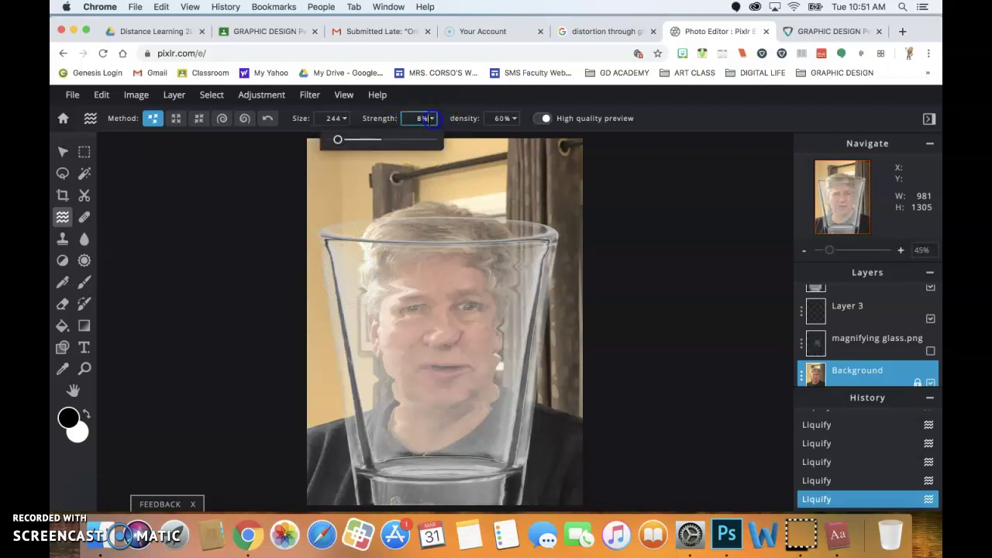
drag(337, 139, 370, 140)
click(345, 261)
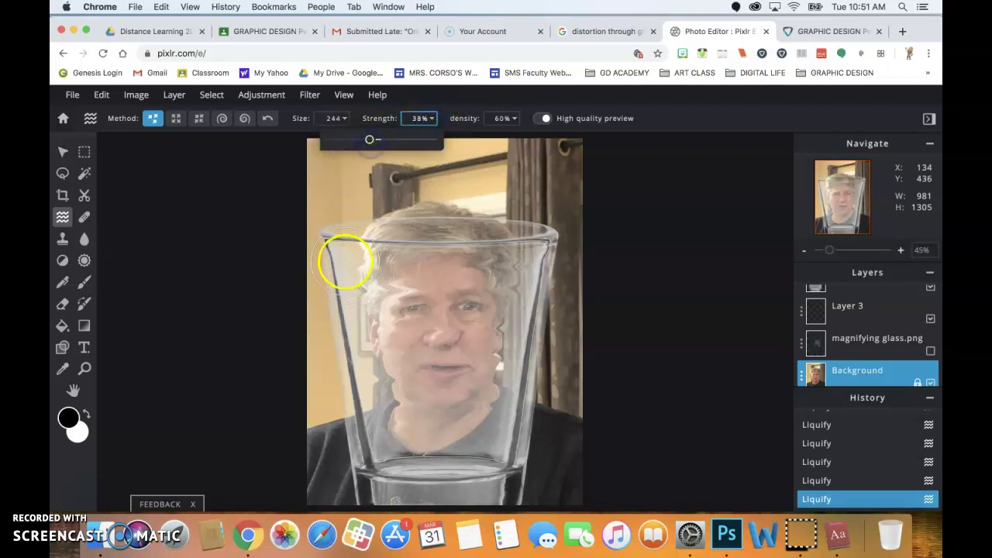
drag(345, 261, 363, 268)
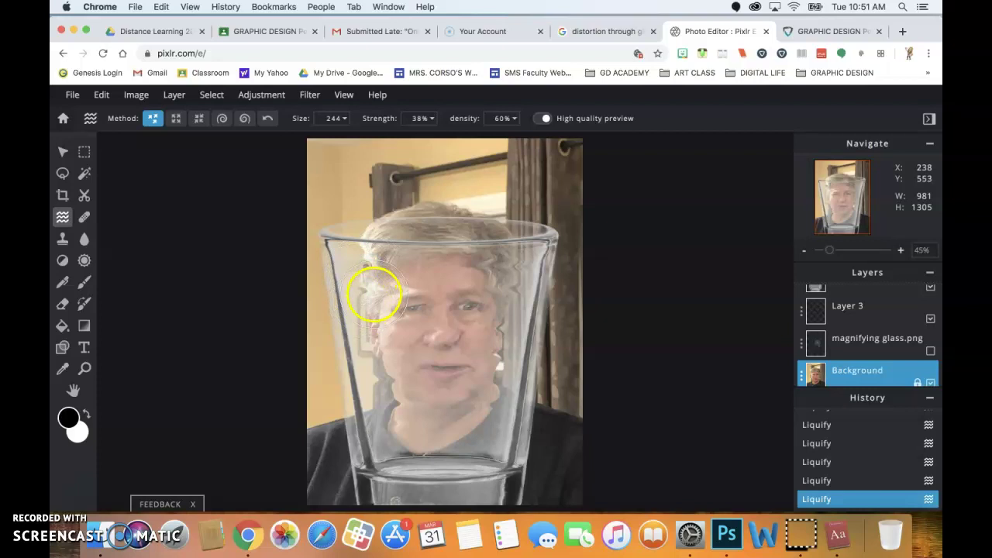
key(super+z)
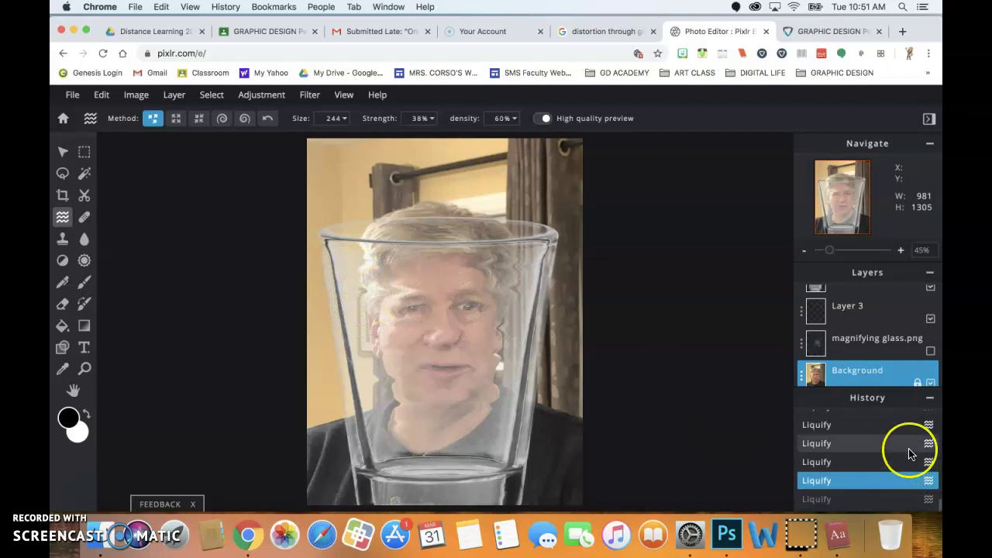
- Return to the Arrange step in the History panel, discarding all Liquify strokes
scroll(907, 454, up, 2)
scroll(909, 454, up, 10)
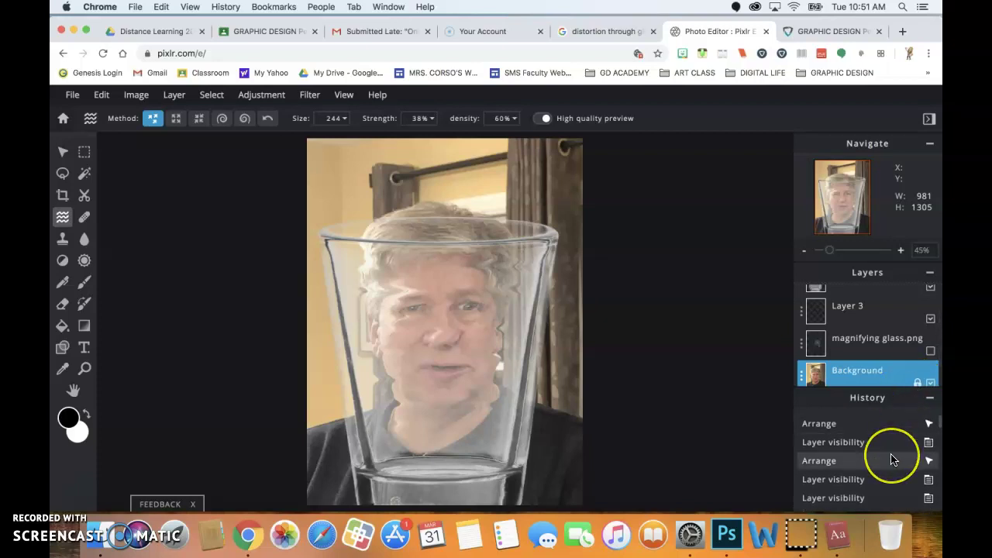
scroll(890, 457, down, 5)
click(871, 459)
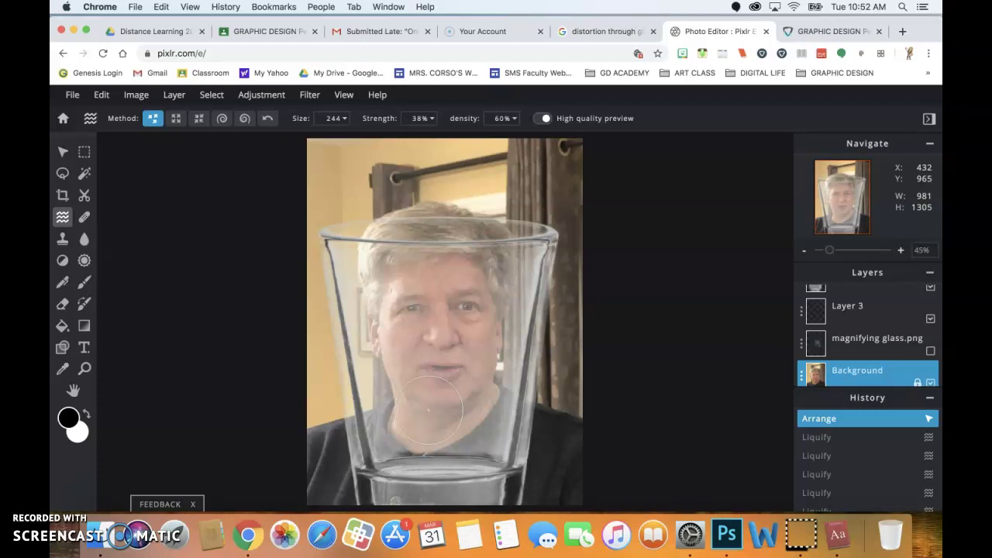
mouse_move(429, 409)
mouse_down()
mouse_move(695, 318)
mouse_move(652, 324)
mouse_move(605, 355)
mouse_up()
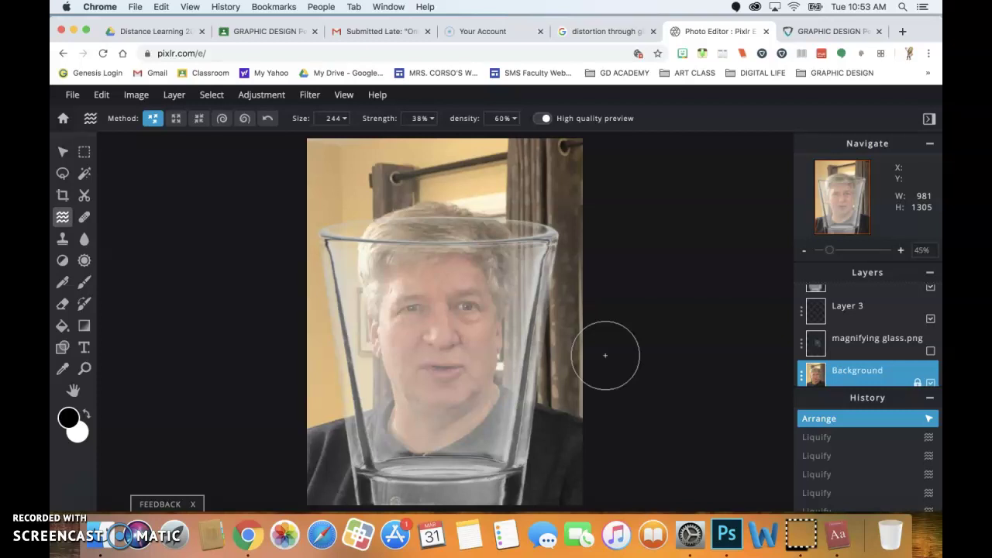
click(543, 372)
click(567, 353)
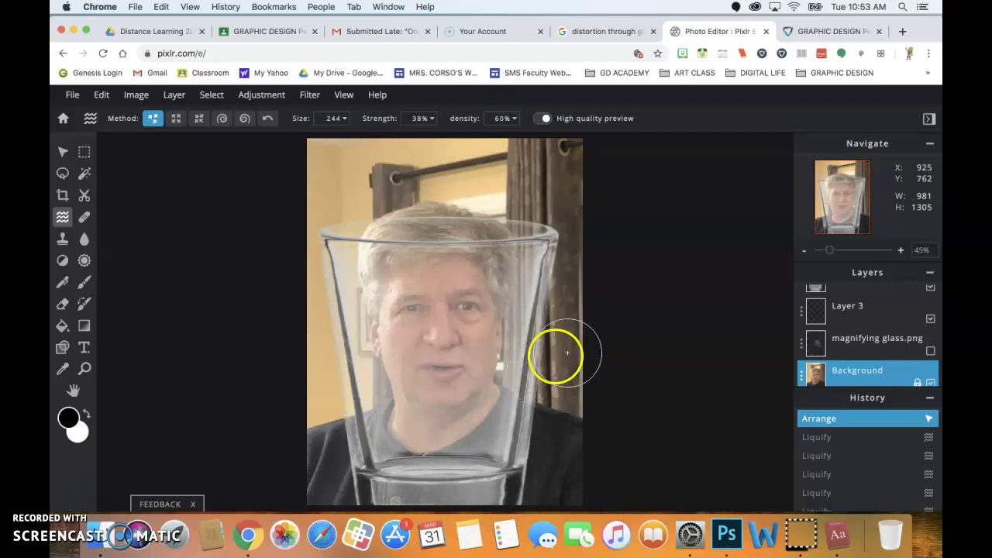
click(266, 427)
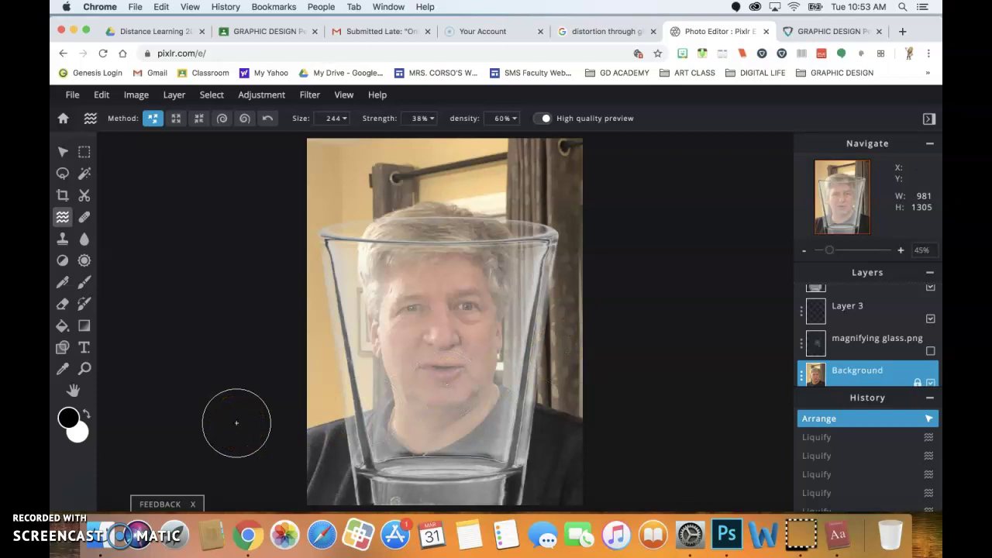
click(233, 421)
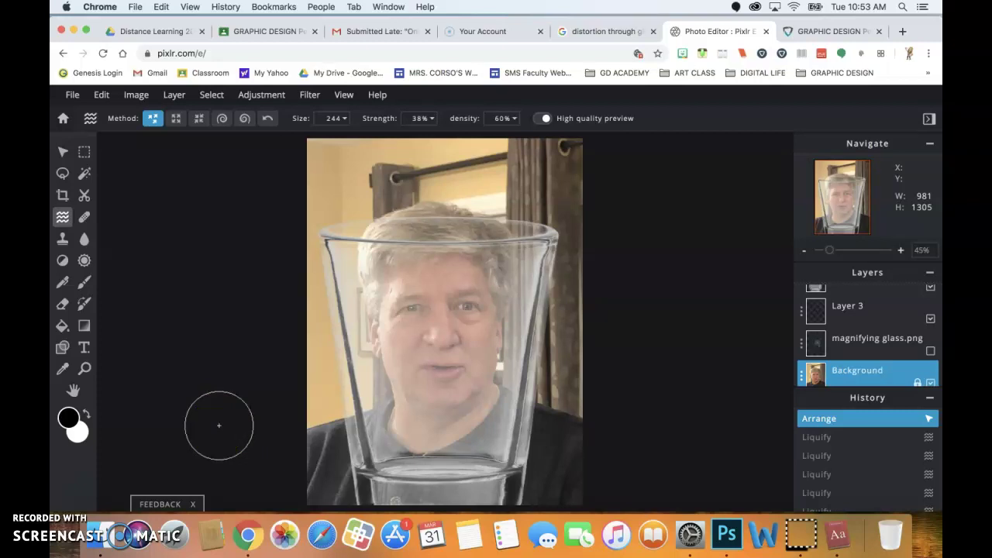
mouse_move(218, 425)
mouse_down()
mouse_move(194, 399)
mouse_move(158, 406)
mouse_up()
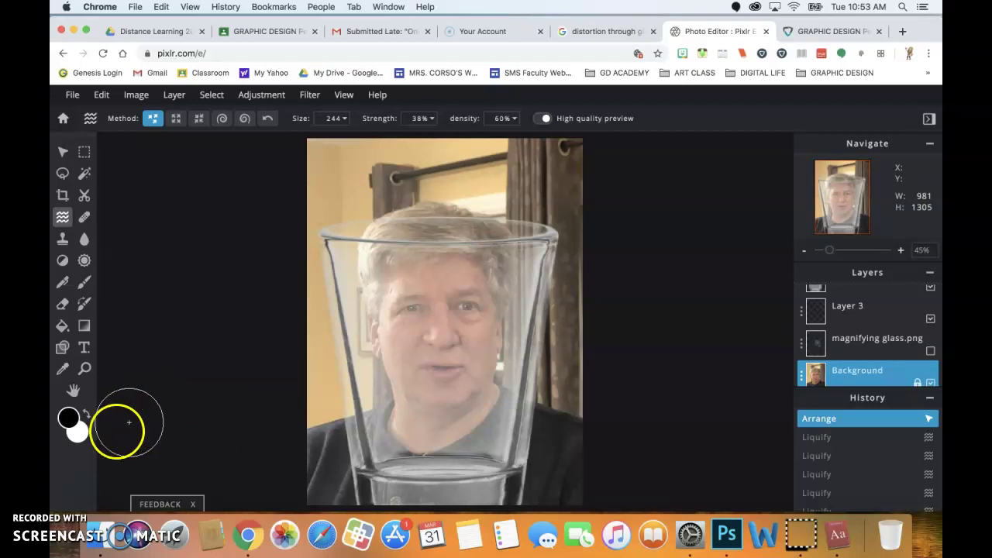